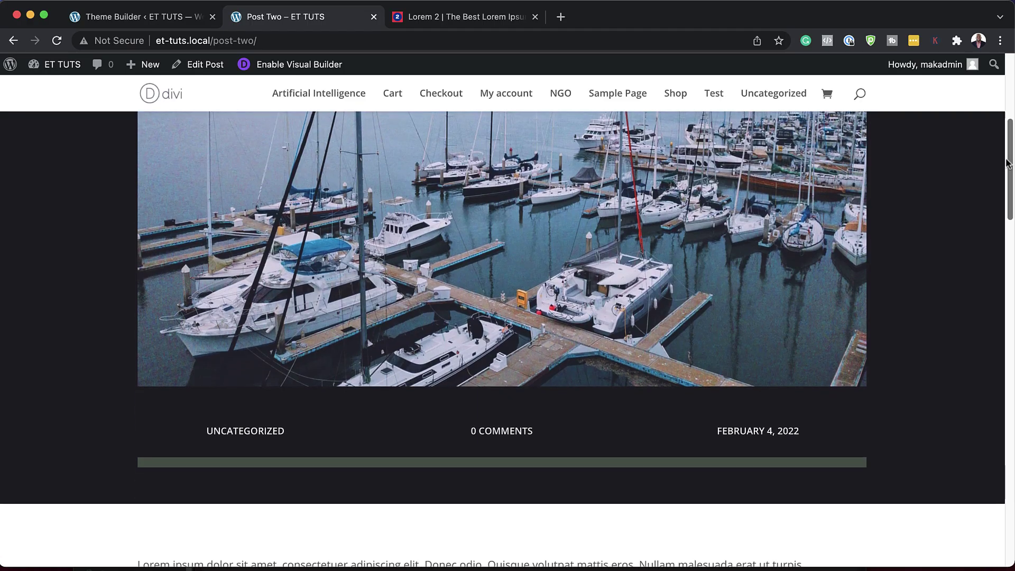
Download the free Divi corporate blog post template zip from the Elegant Themes article.
drag(1008, 164, 1009, 244)
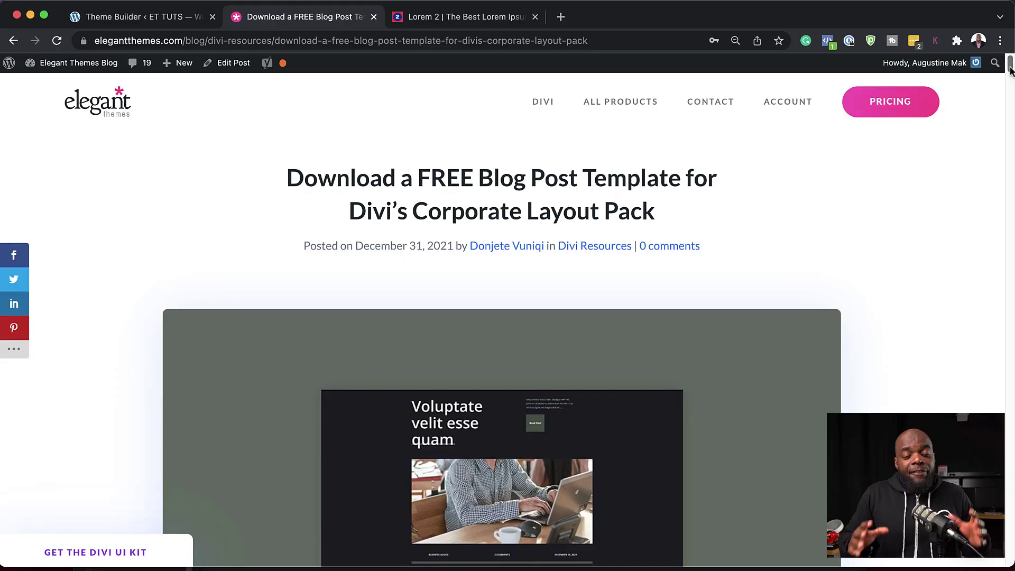
drag(1008, 69, 1009, 93)
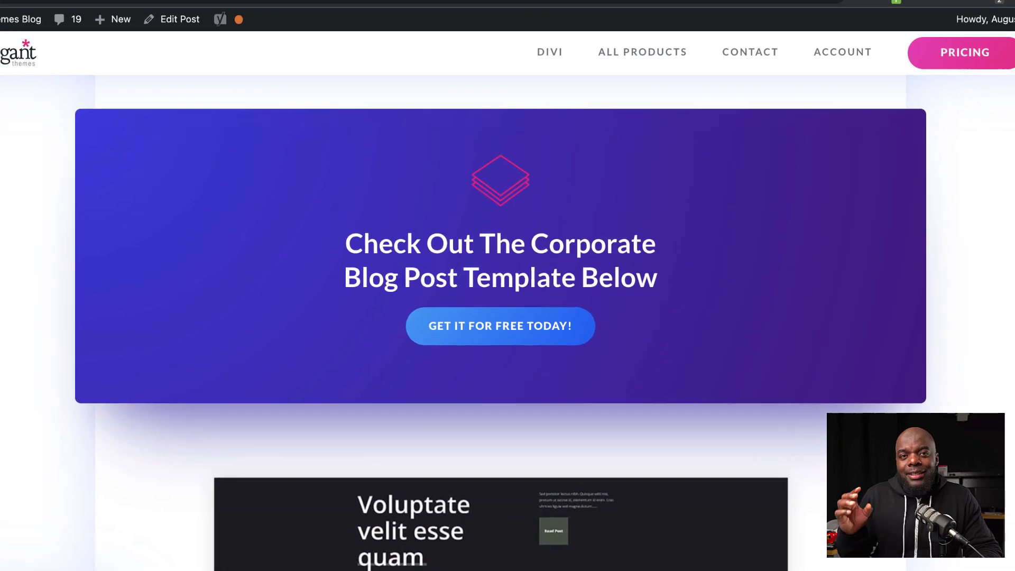
click(509, 378)
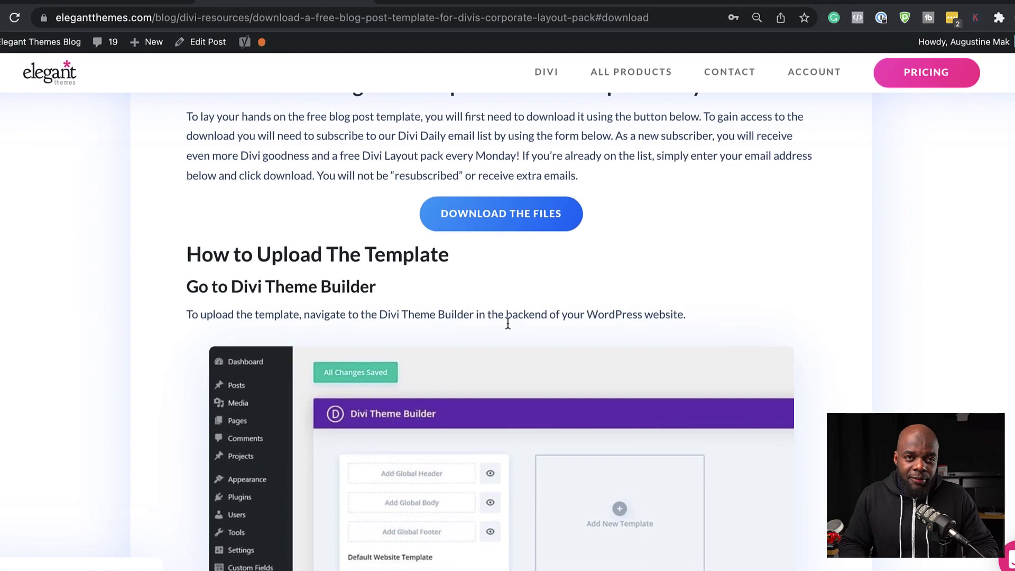
click(519, 217)
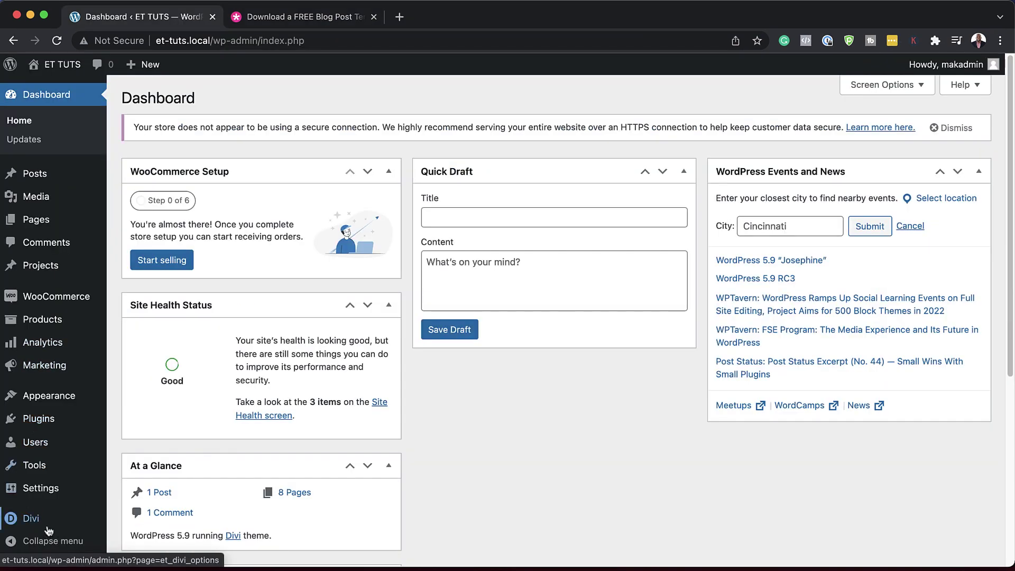
Import divi-corporate-blog-post-template.json through Theme Builder Portability to add the All Posts template.
mouse_move(49, 529)
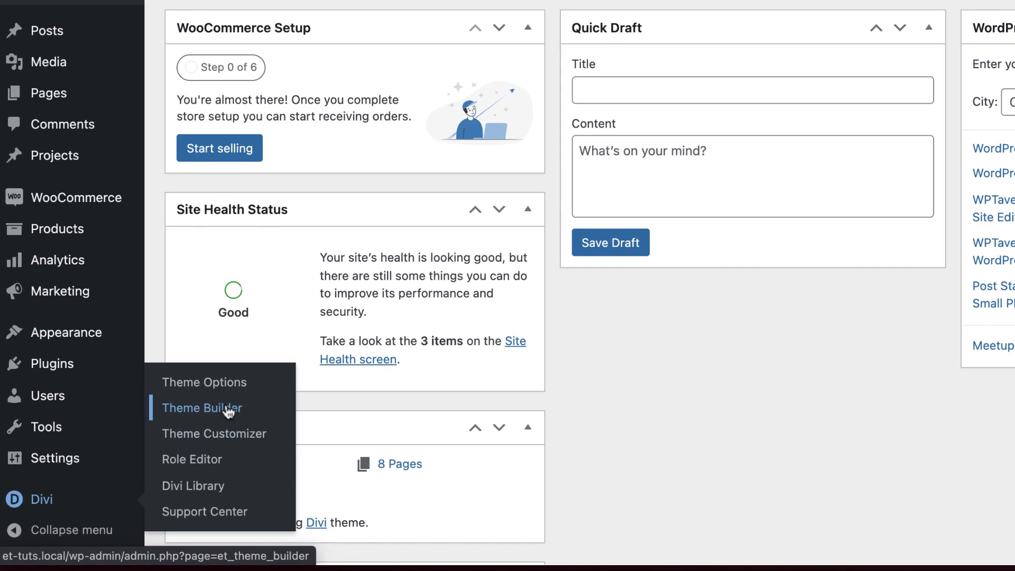
click(227, 408)
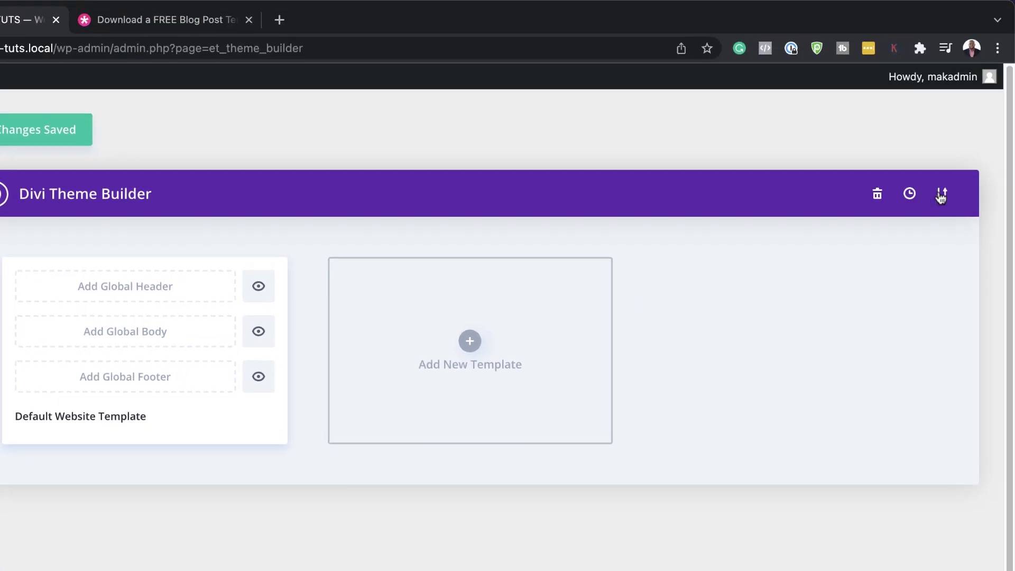
click(941, 191)
click(368, 292)
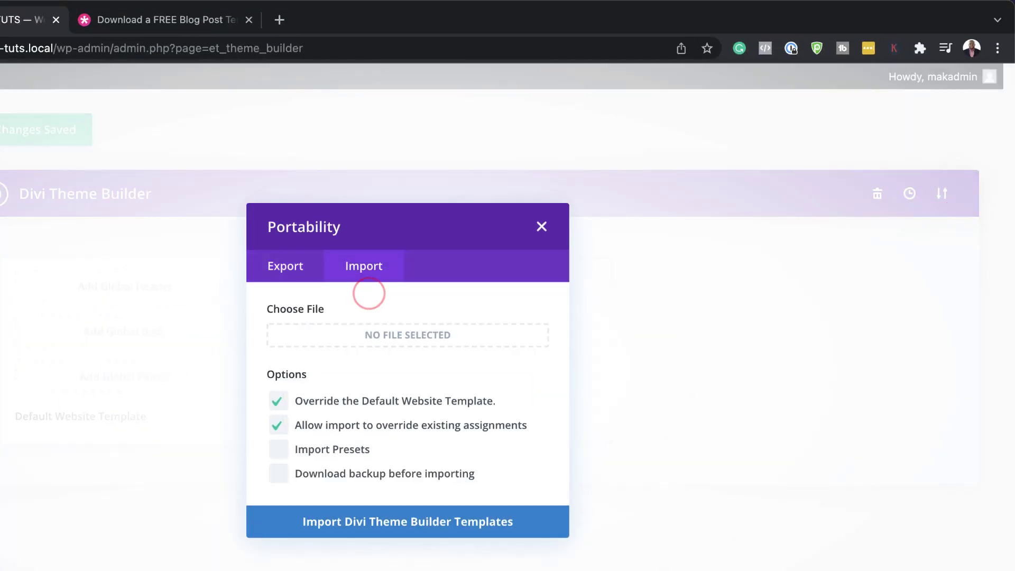
drag(191, 522, 125, 408)
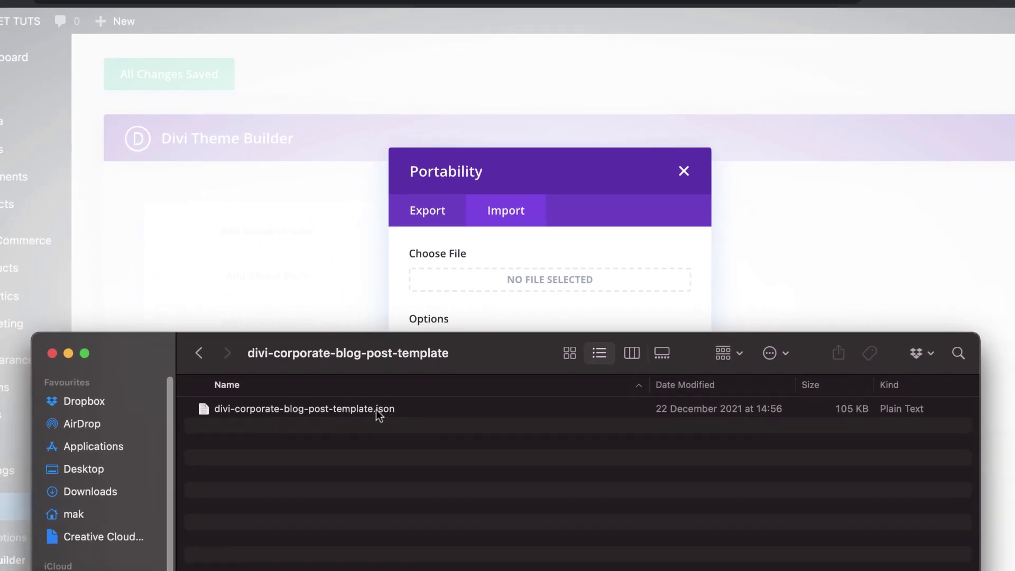
drag(204, 408, 507, 283)
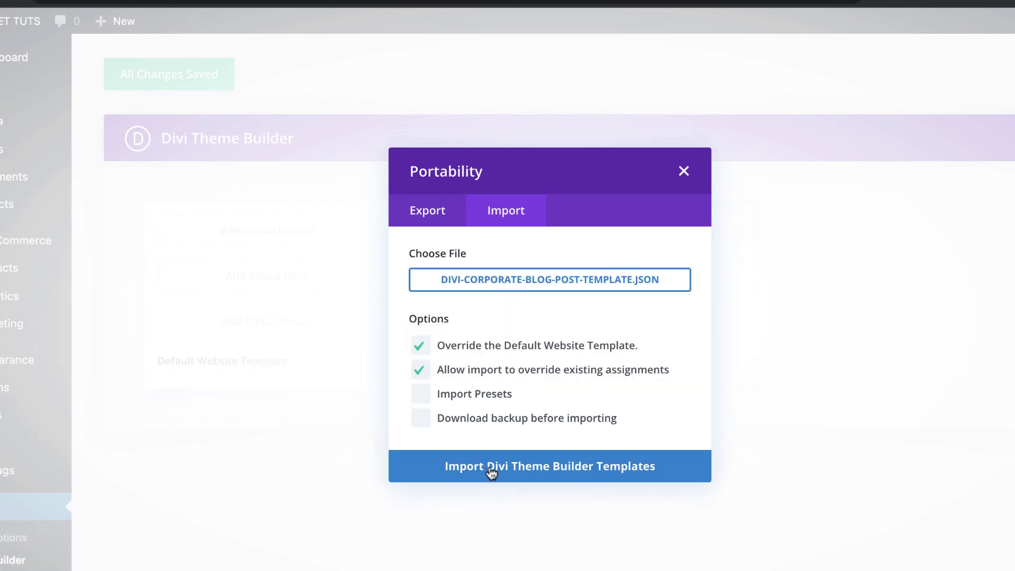
click(584, 474)
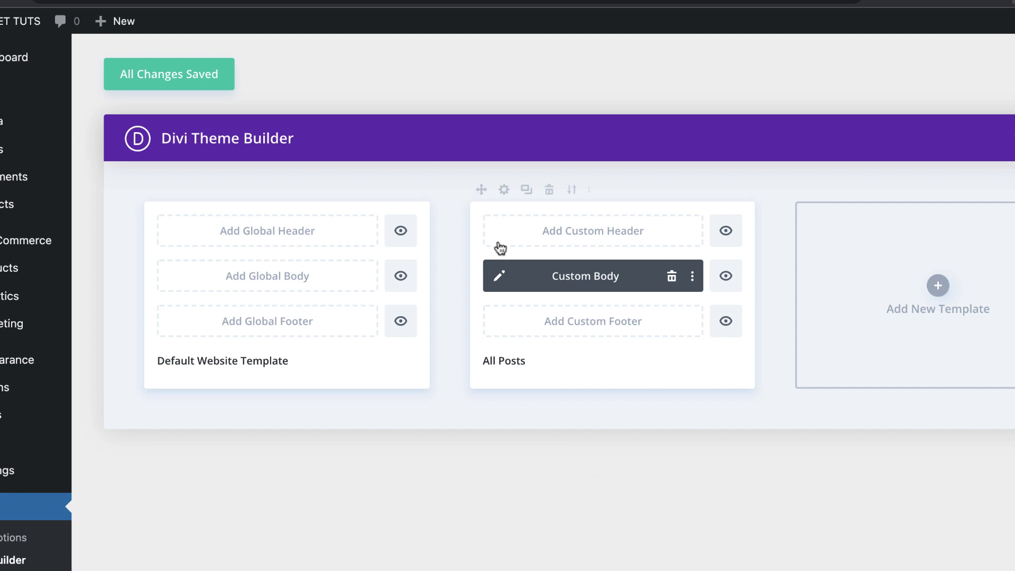
Edit the All Posts Custom Body in wireframe view, scrolled to the Content section.
click(500, 275)
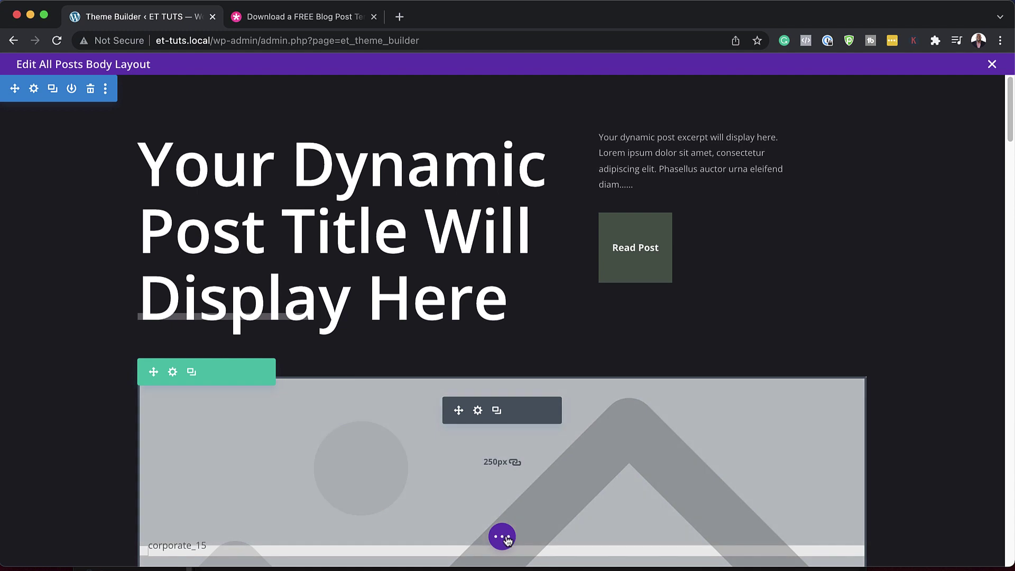
click(502, 536)
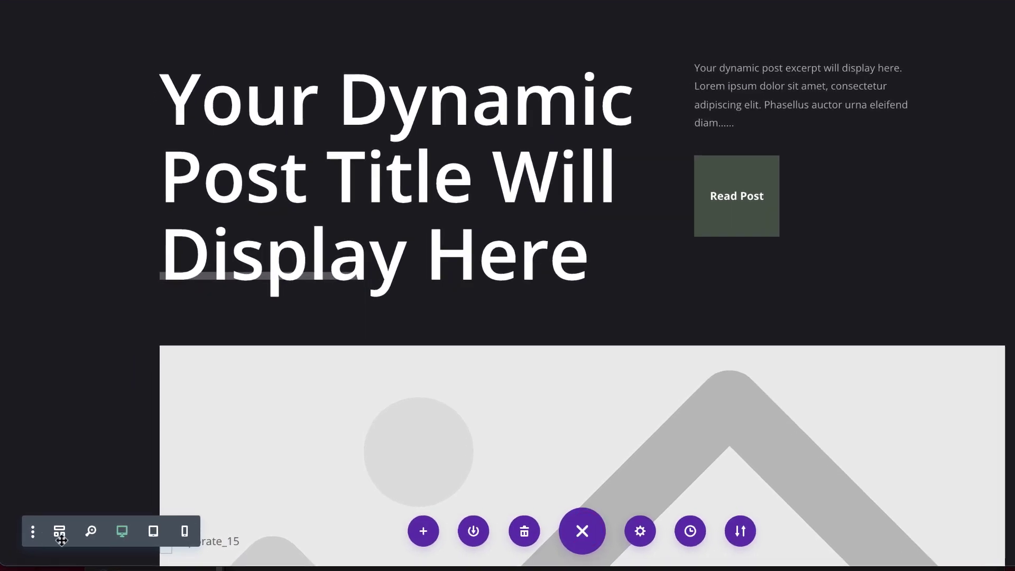
click(60, 533)
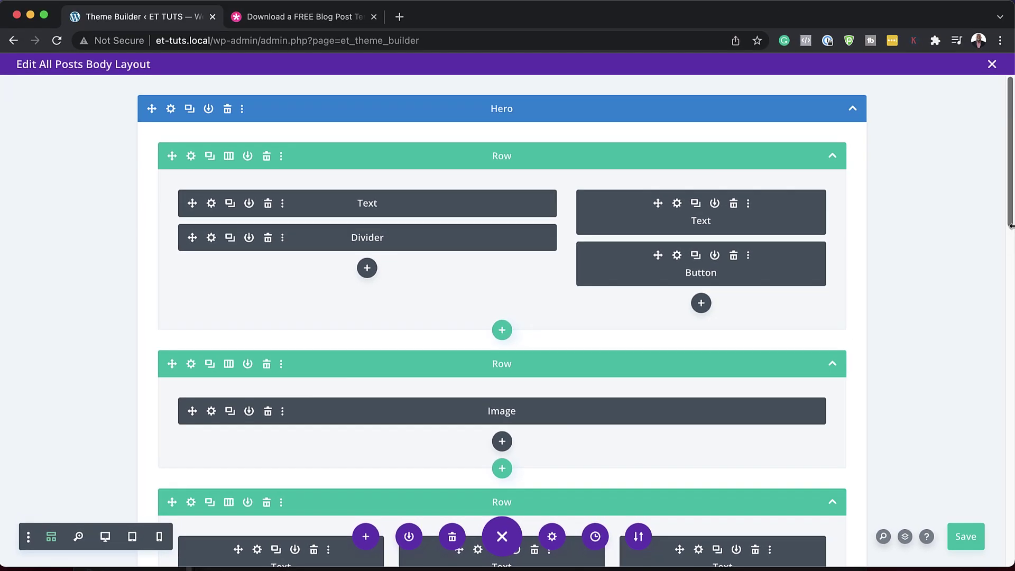
drag(1008, 226, 1001, 384)
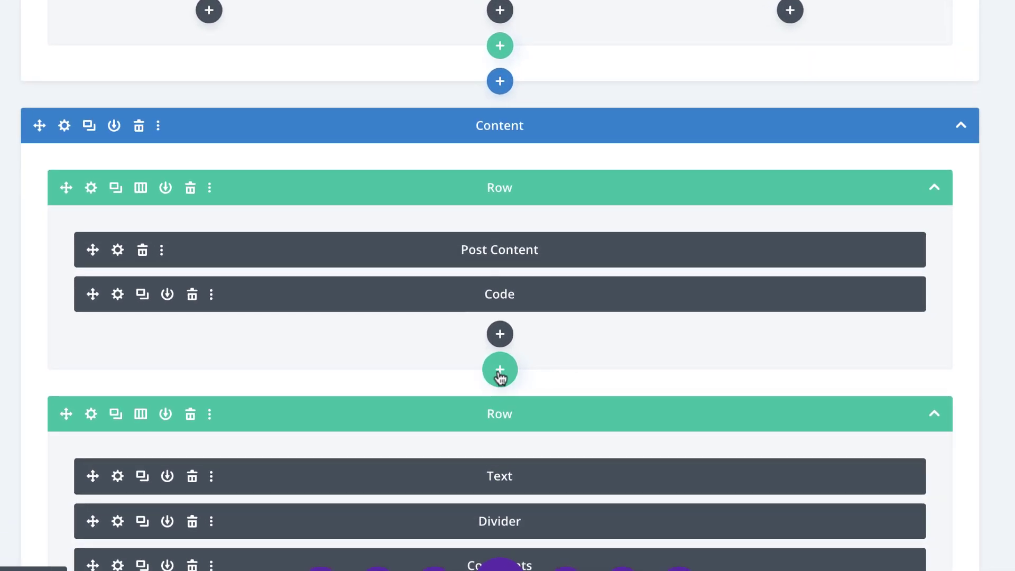
Add a one-column row below Post Content holding a Divider set to Show Divider: No.
click(498, 370)
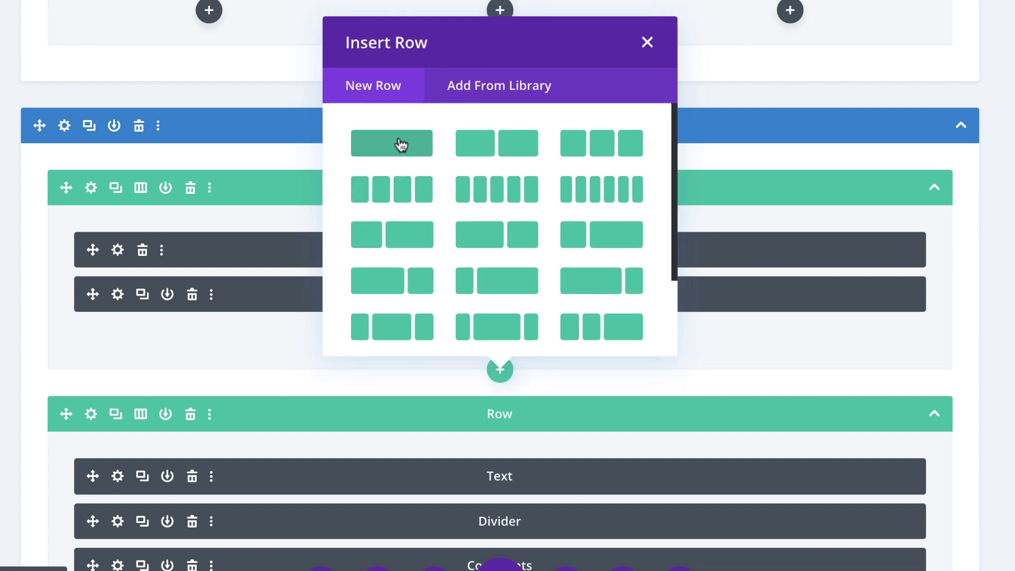
click(398, 148)
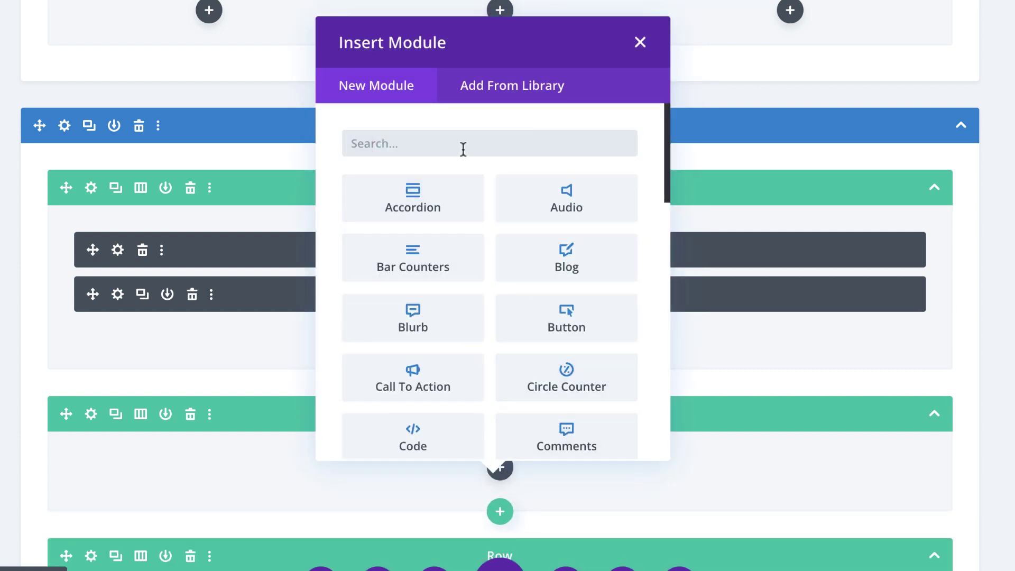
text(divi)
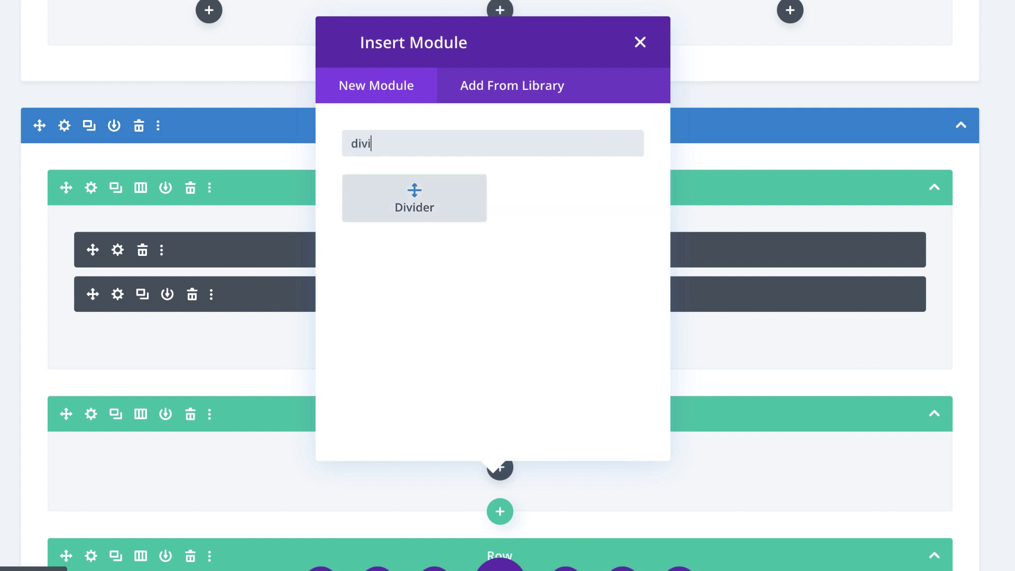
click(407, 200)
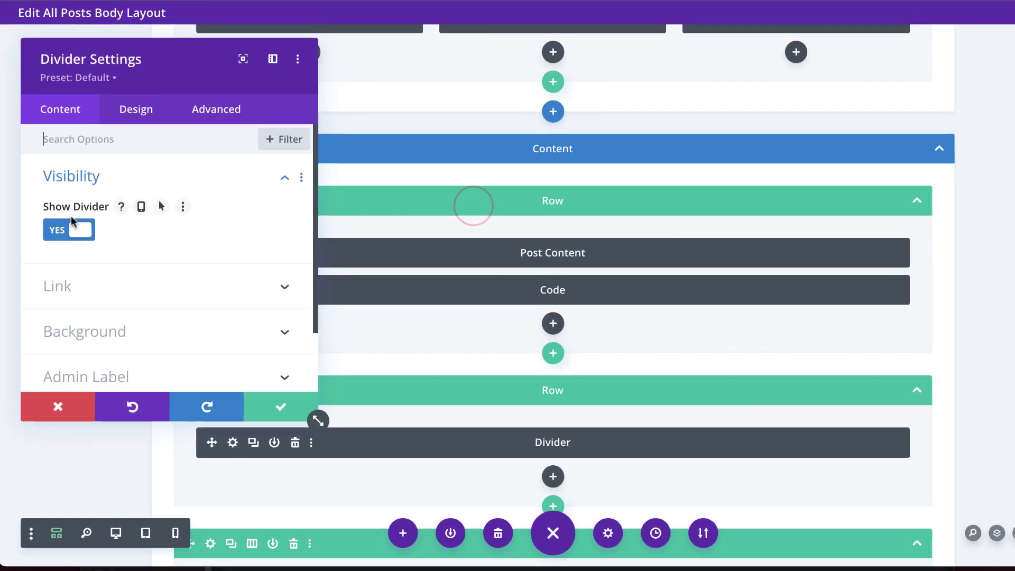
click(58, 232)
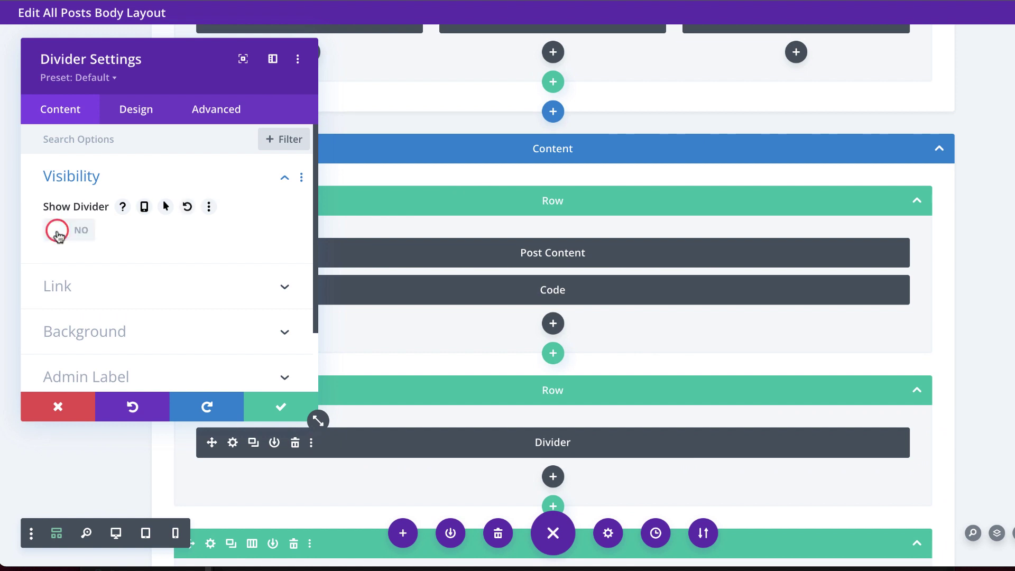
click(282, 407)
scroll(774, 405, down, 2)
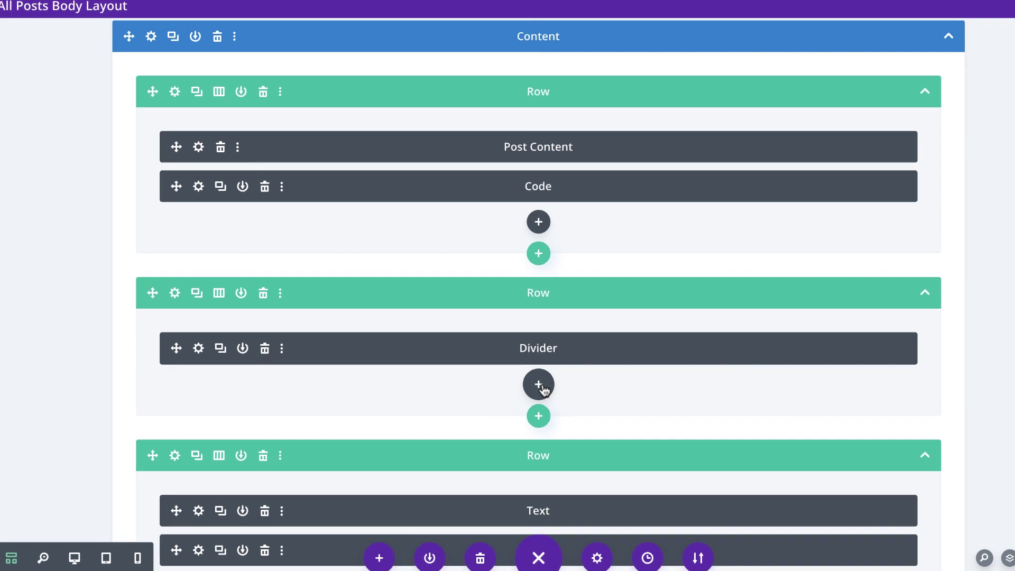
Insert a docked Post Navigation module below the Divider and label the previous link 'Previous Post'.
click(553, 372)
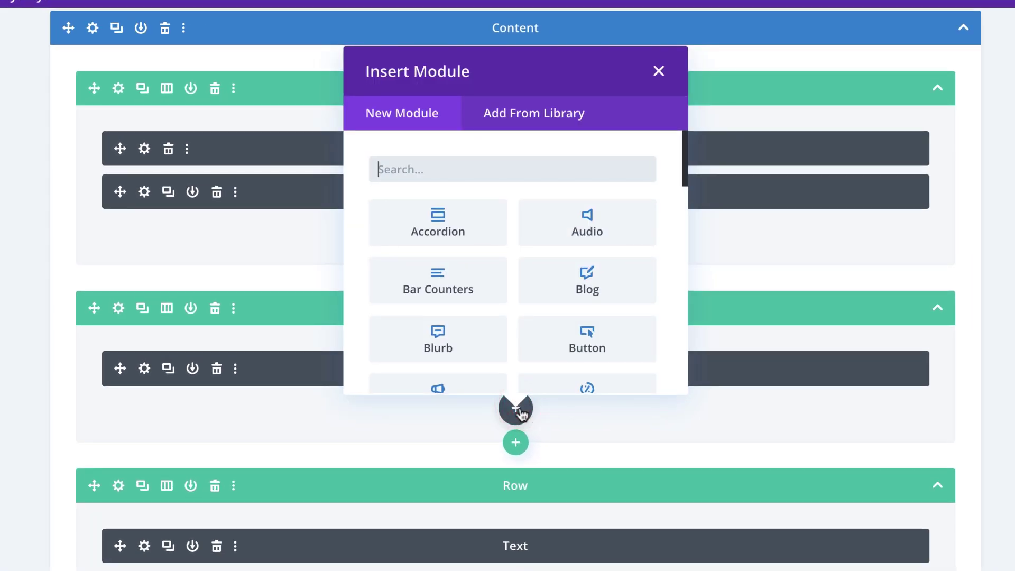
text(post)
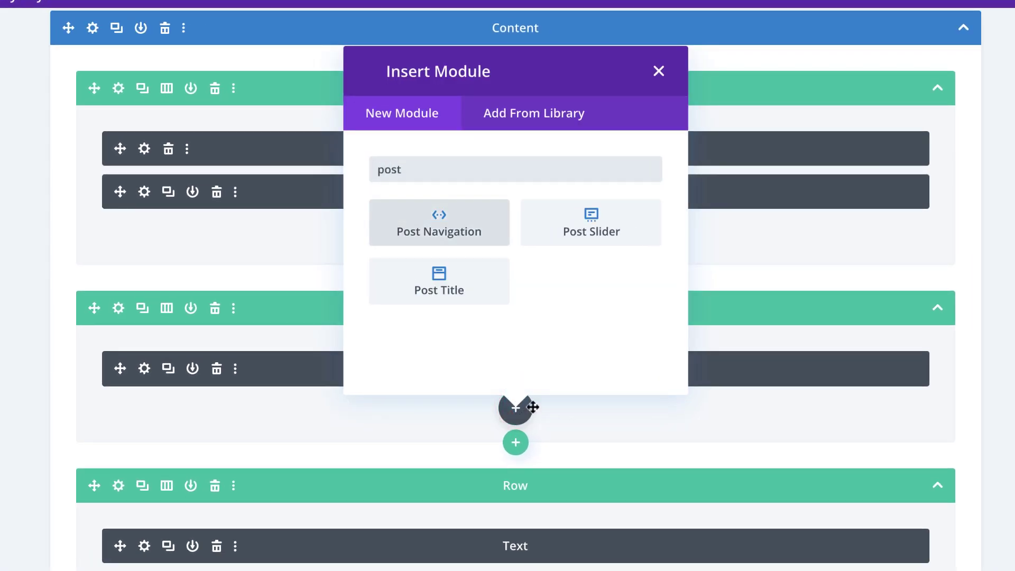
click(463, 226)
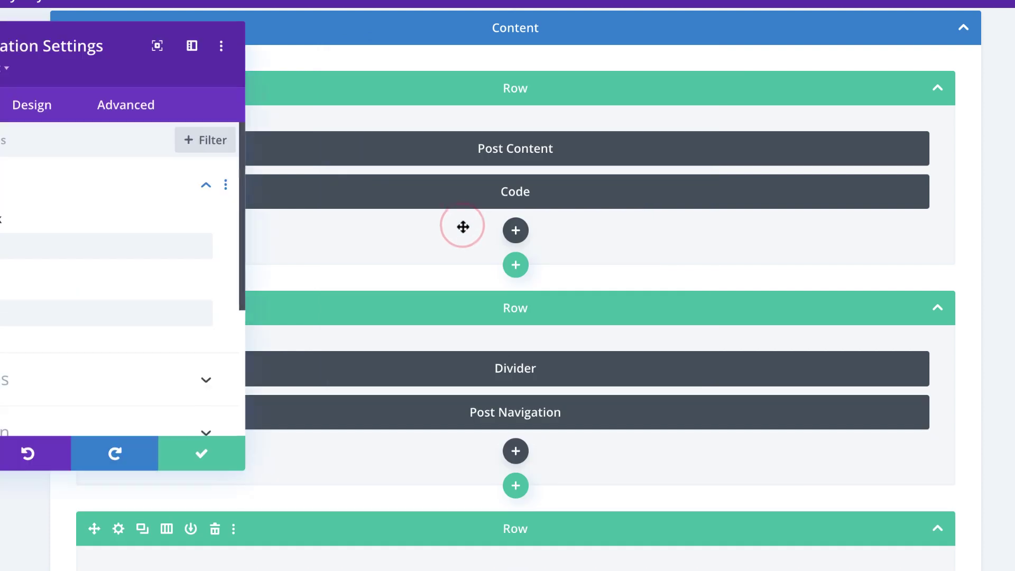
click(190, 47)
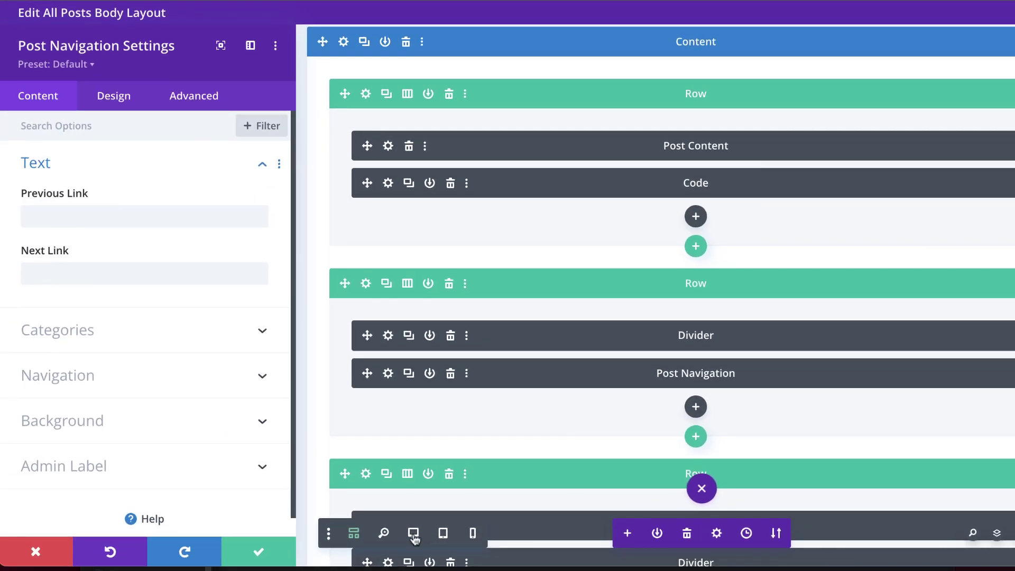
click(414, 534)
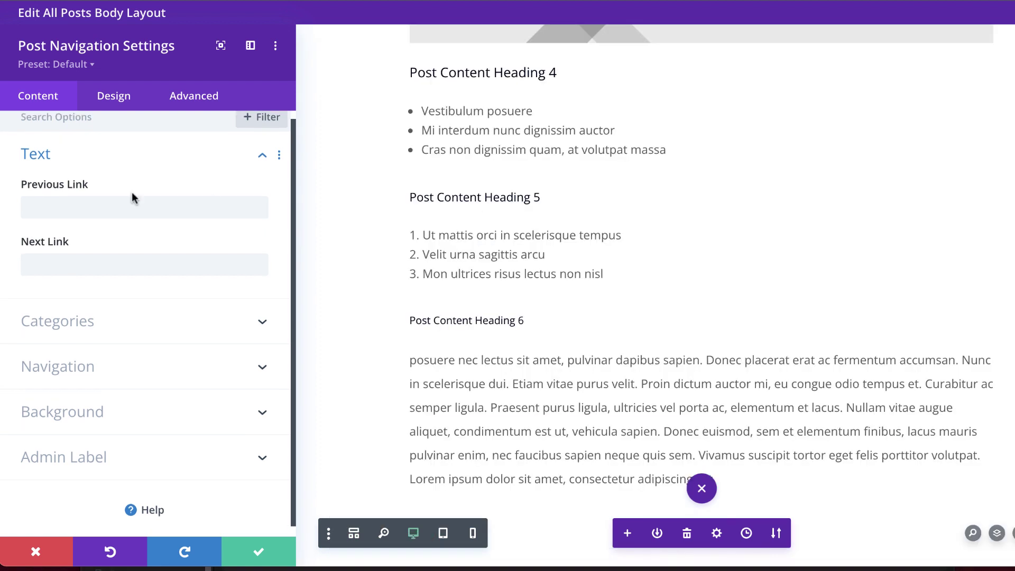
click(65, 207)
text(Previous Post)
click(91, 265)
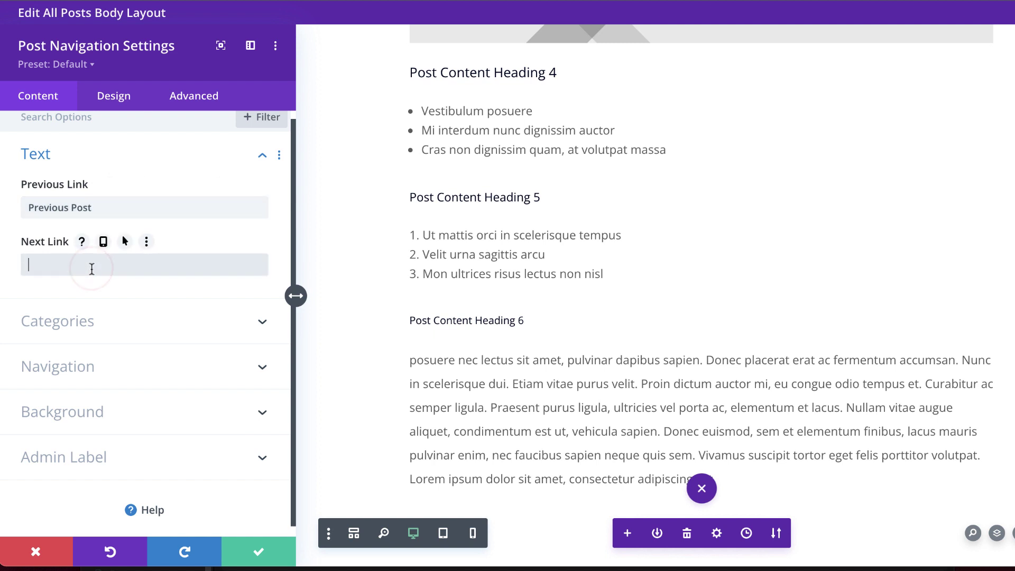
Label the next link 'Next Post' and make the links text bold uppercase Open Sans.
text(Next Post)
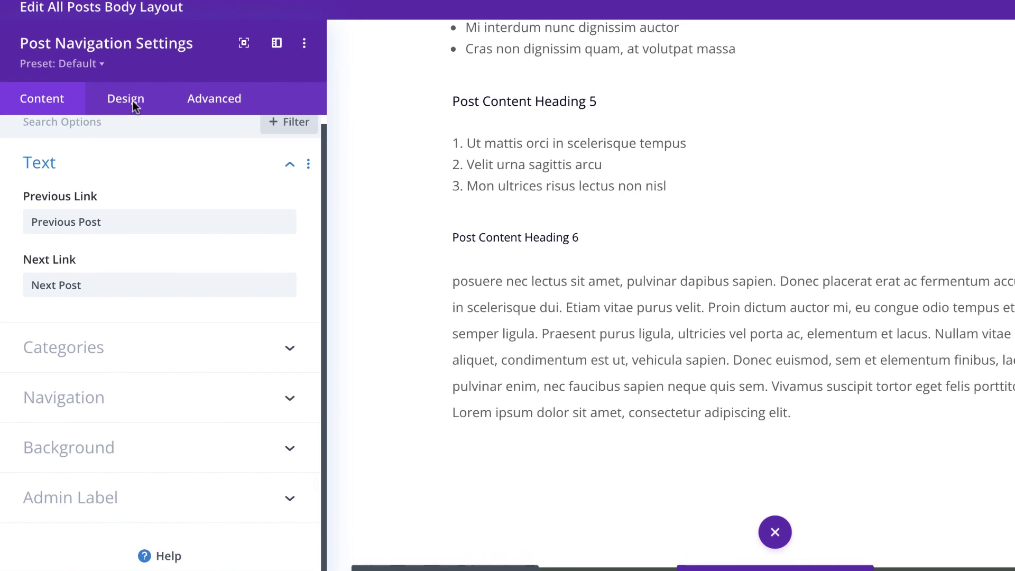
click(123, 102)
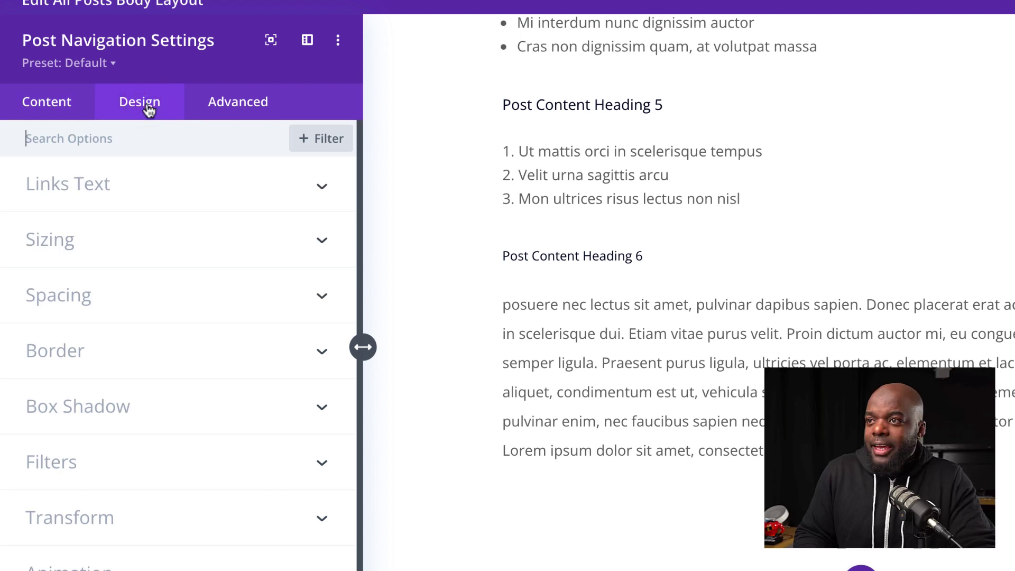
click(100, 189)
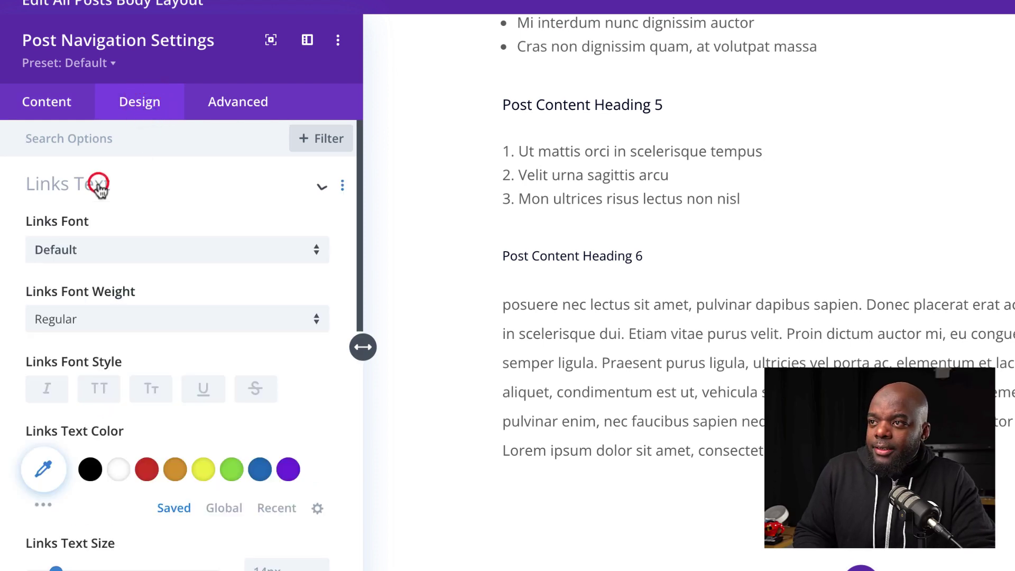
click(91, 252)
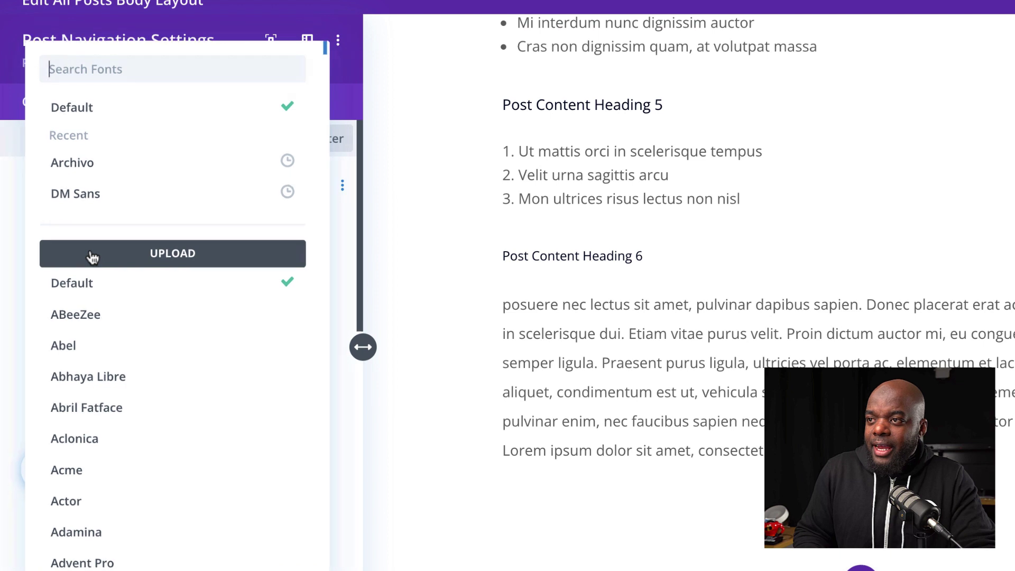
text(open)
click(118, 115)
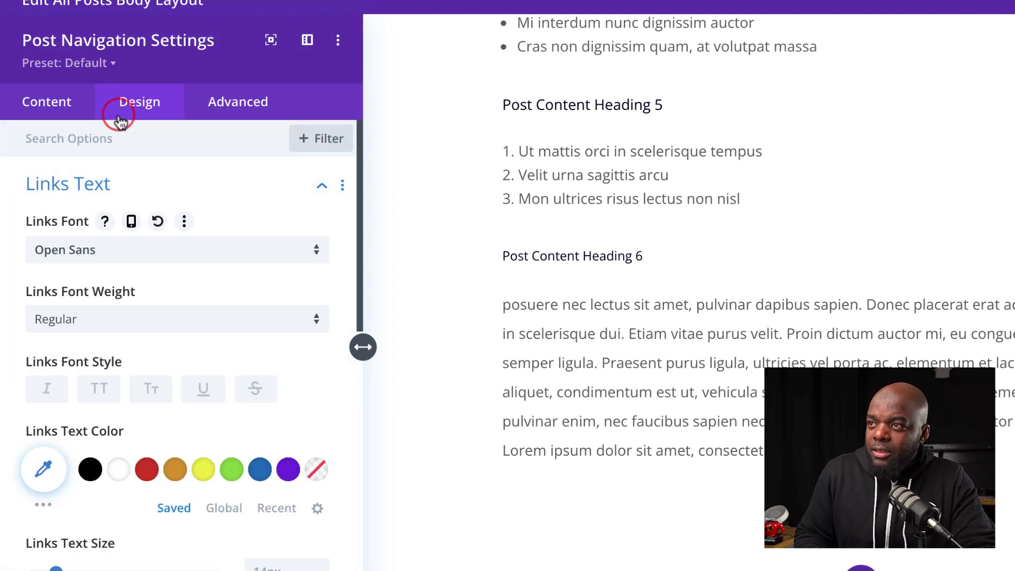
click(80, 328)
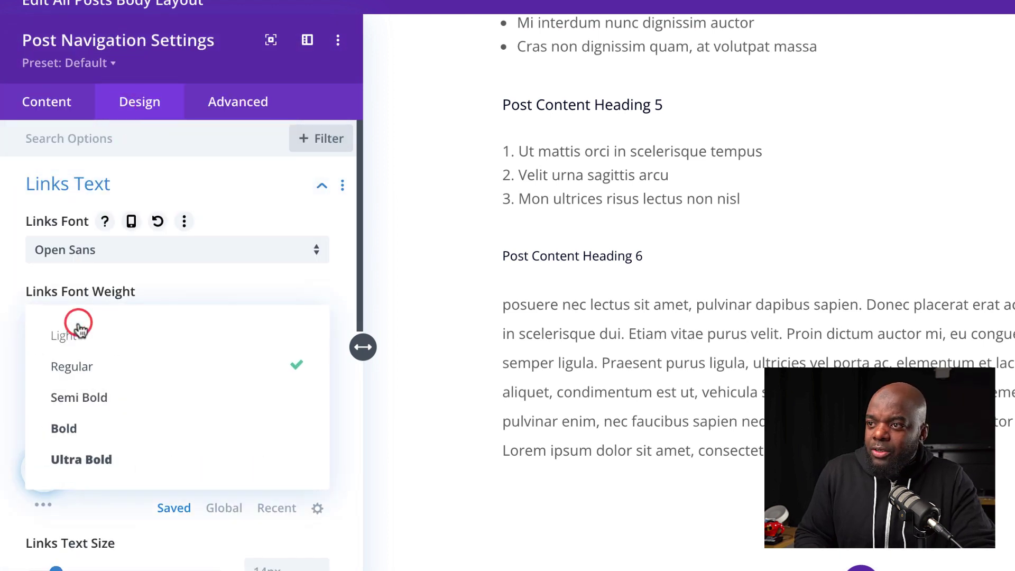
click(96, 426)
click(103, 394)
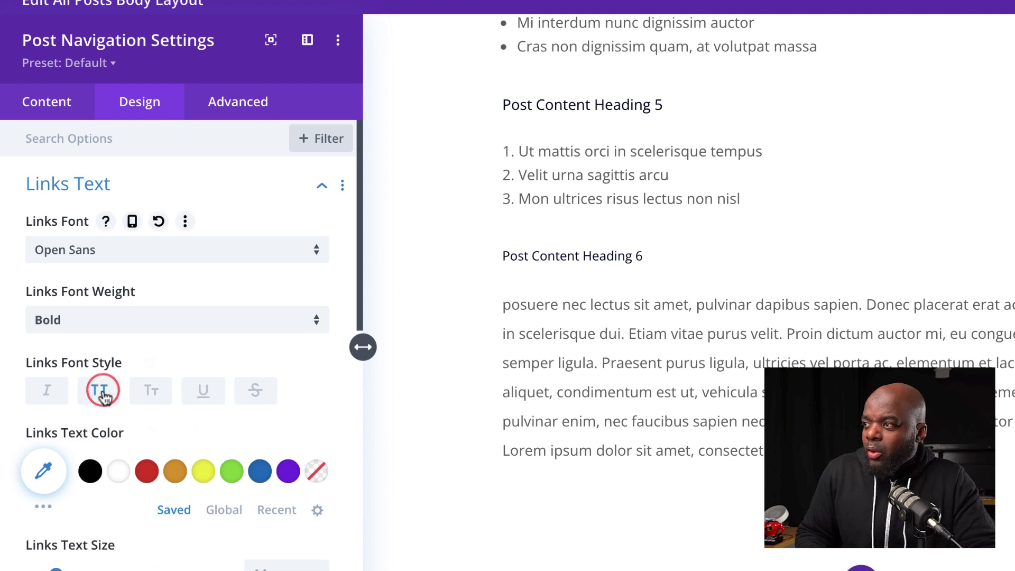
Give the links colour #1d1d25, 2px letter spacing and 1.2em line height, then save.
scroll(185, 444, down, 1)
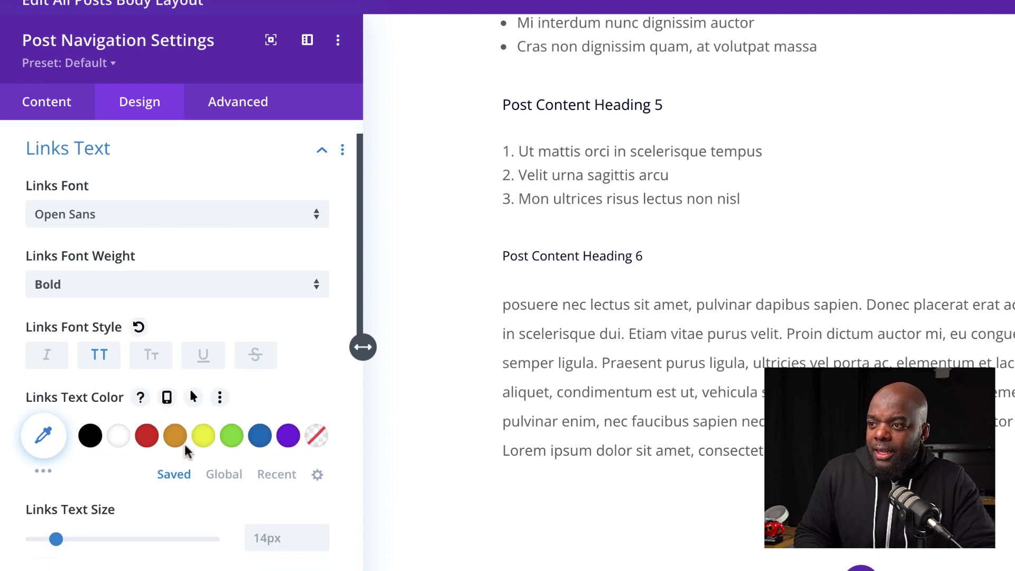
click(44, 424)
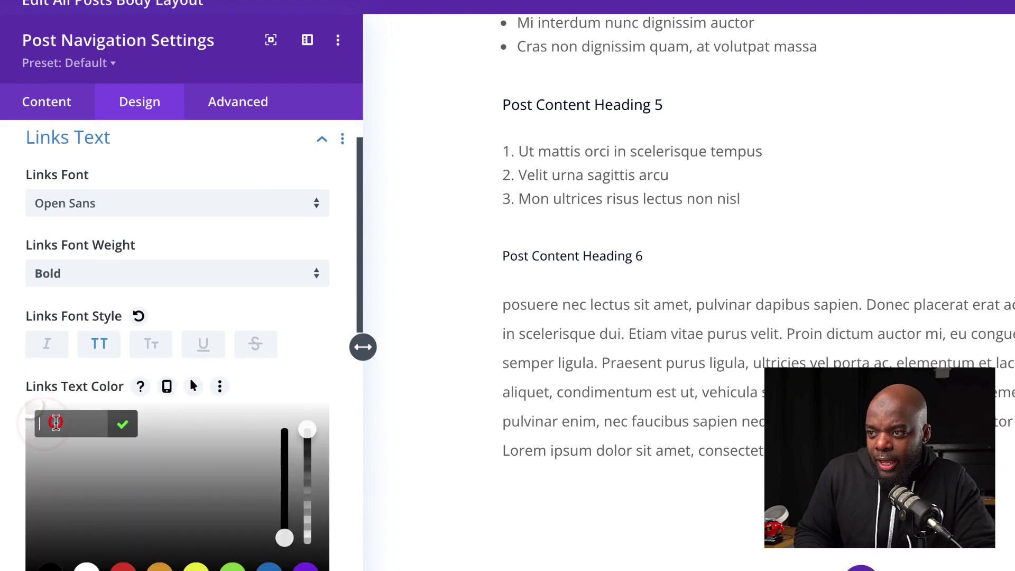
text(1d1d25)
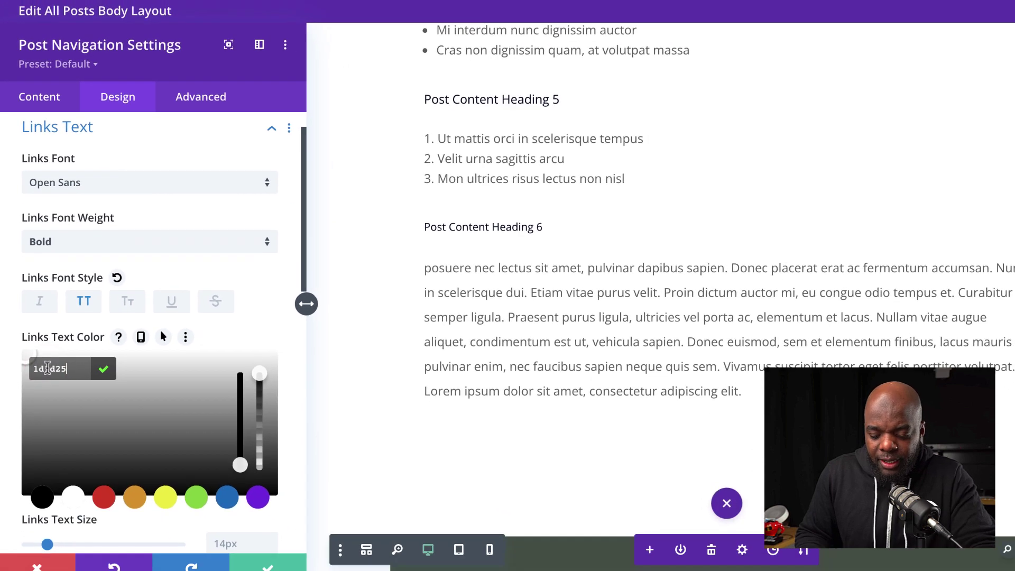
key(Return)
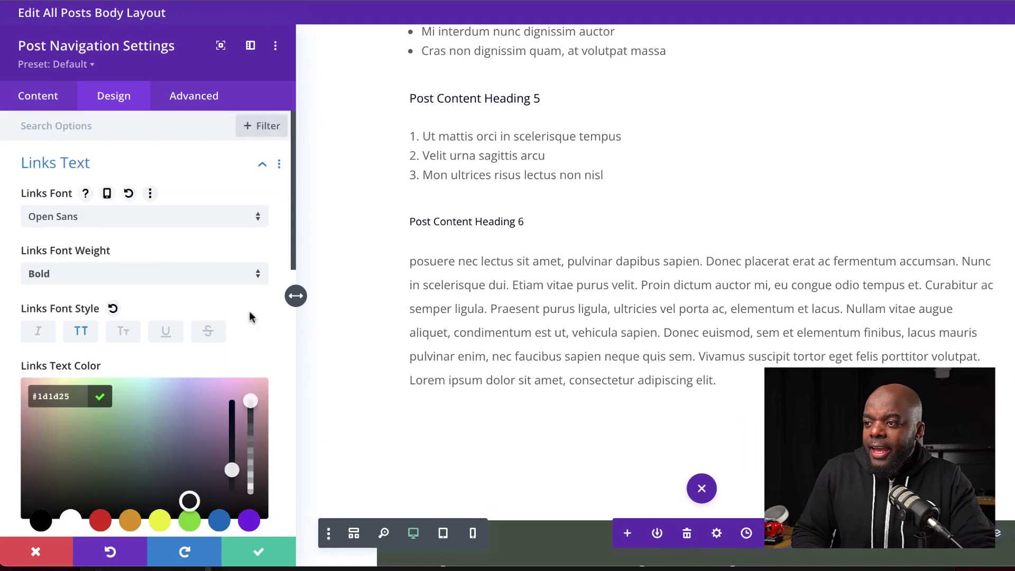
scroll(258, 318, down, 2)
scroll(249, 310, down, 3)
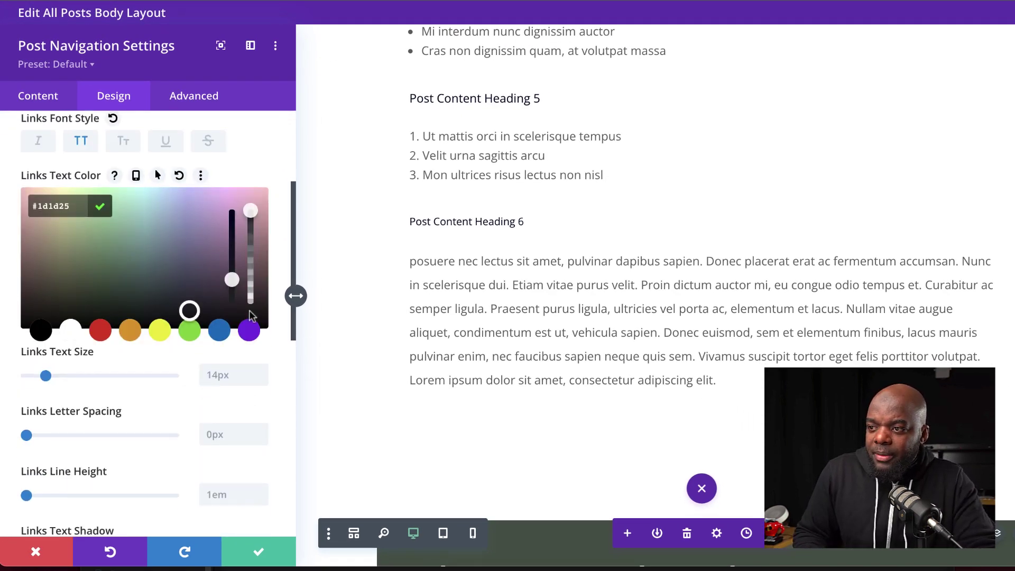
click(232, 425)
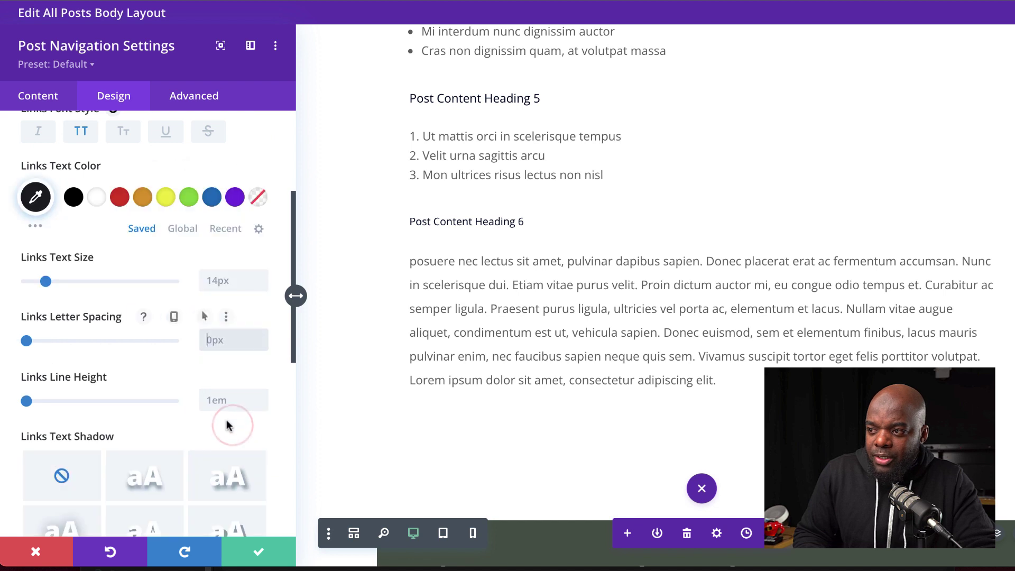
click(224, 403)
text(1.2em)
click(258, 551)
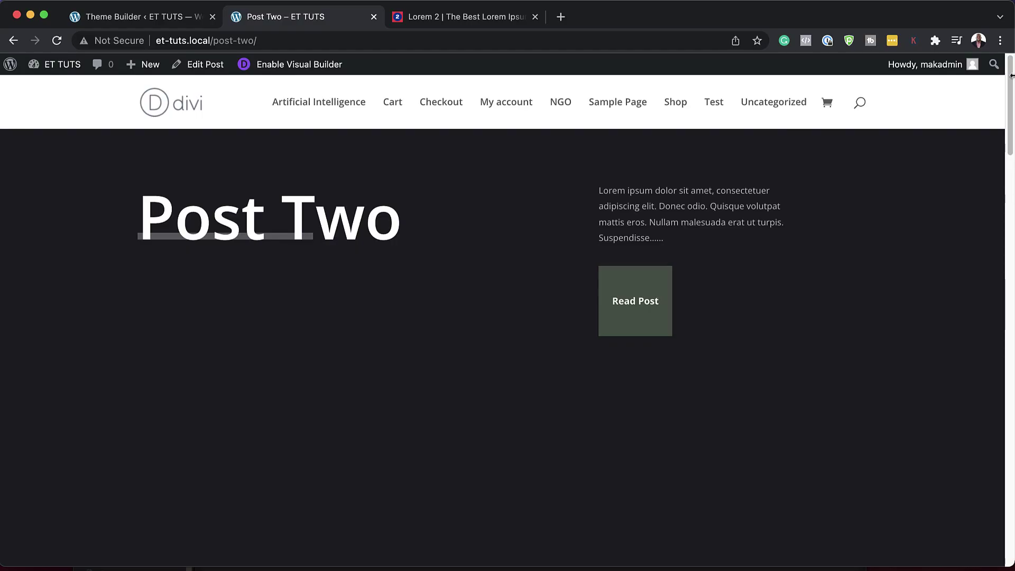
Scroll Post Two to review the uppercase Previous/Next Post links, then return to Theme Builder.
drag(1010, 76, 972, 251)
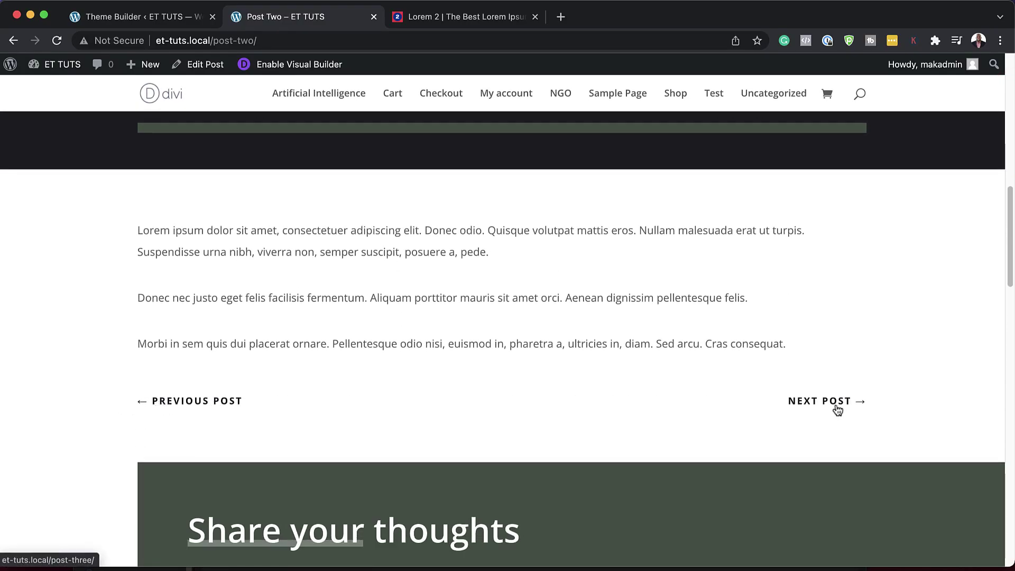
key(ctrl+shift+Tab)
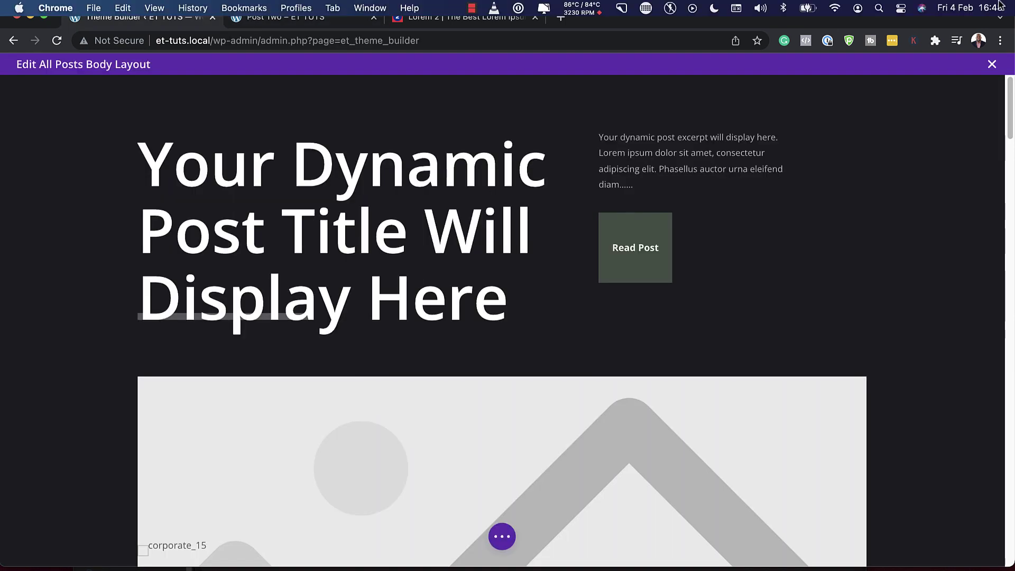
Show the body layout in wireframe view, scrolled to the Post Navigation and Divider row.
scroll(501, 536, down, 15)
click(502, 536)
click(50, 537)
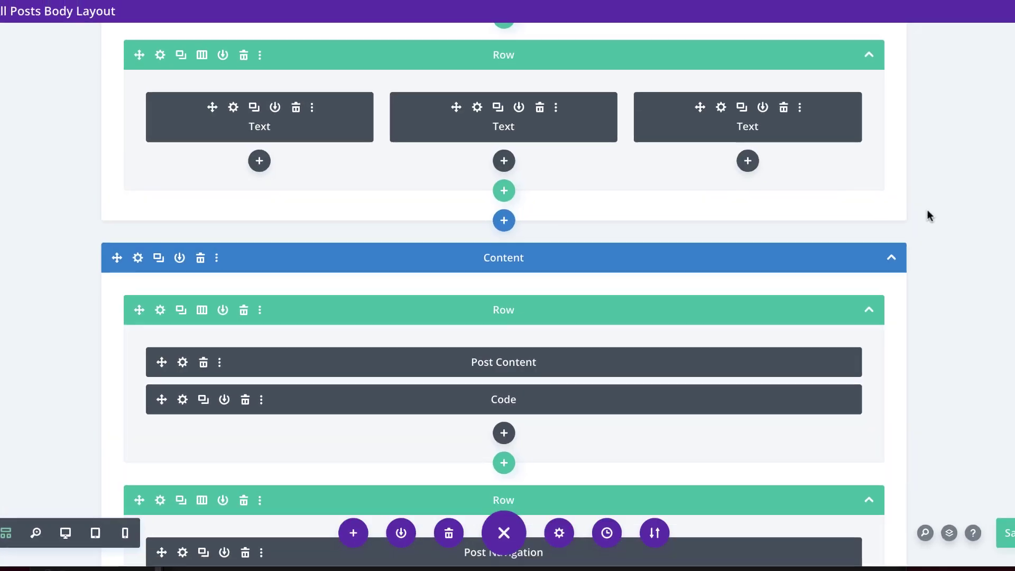
scroll(924, 214, down, 3)
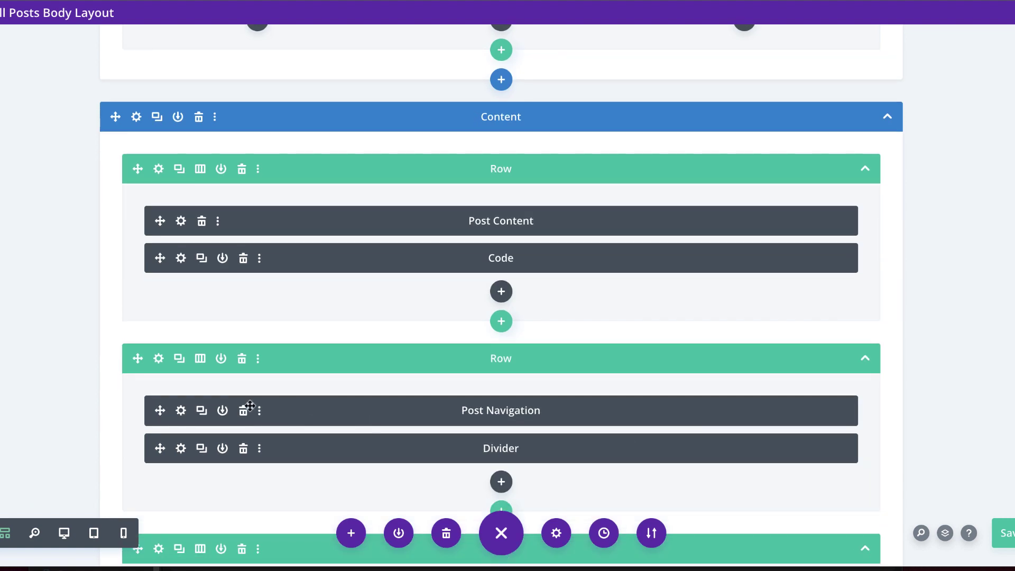
Give the Post Navigation module a #4c594c background colour.
click(181, 410)
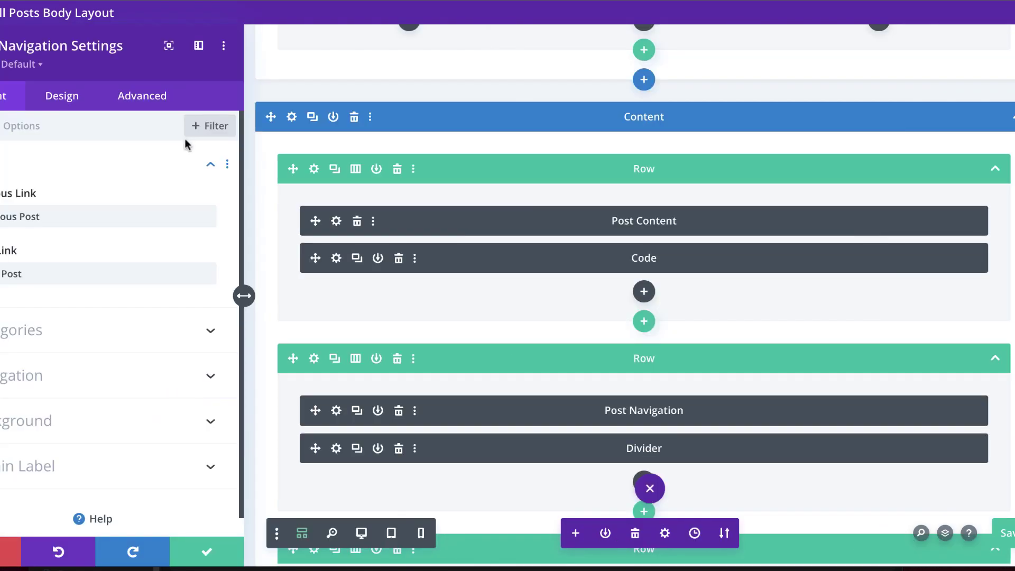
click(82, 427)
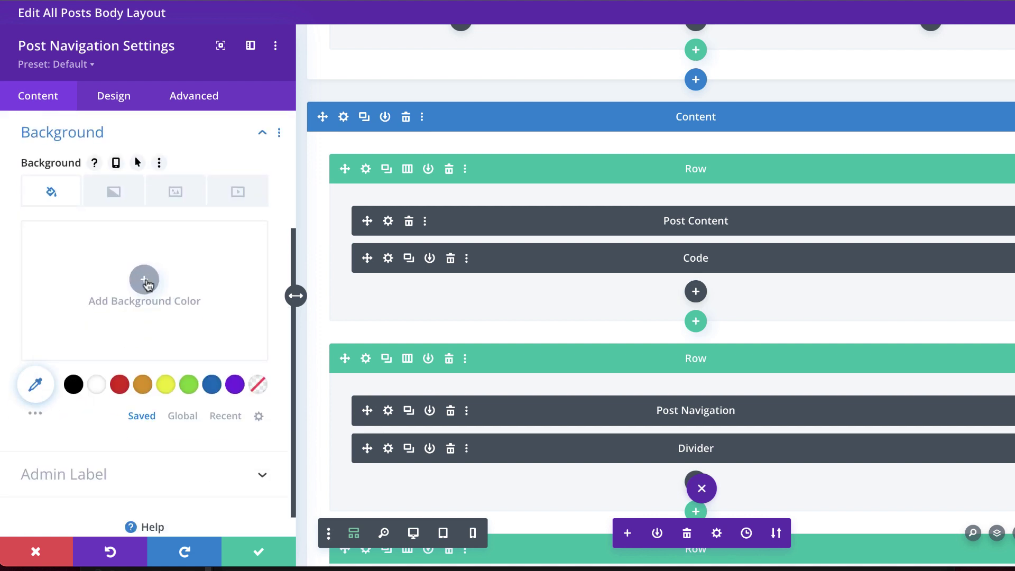
click(144, 279)
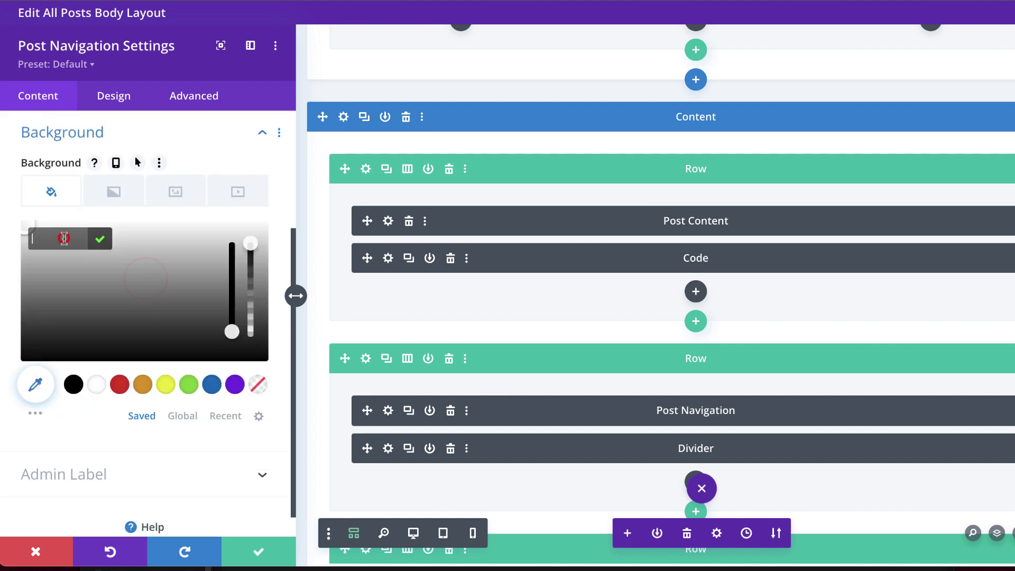
click(104, 313)
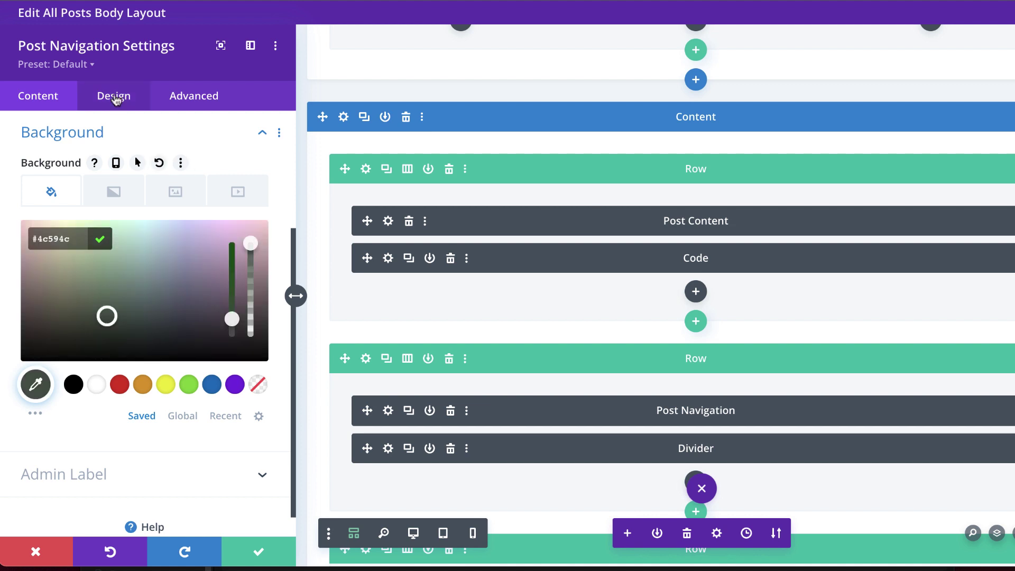
Make the links text white and pad the module 40px top/bottom, 20px left/right.
click(114, 97)
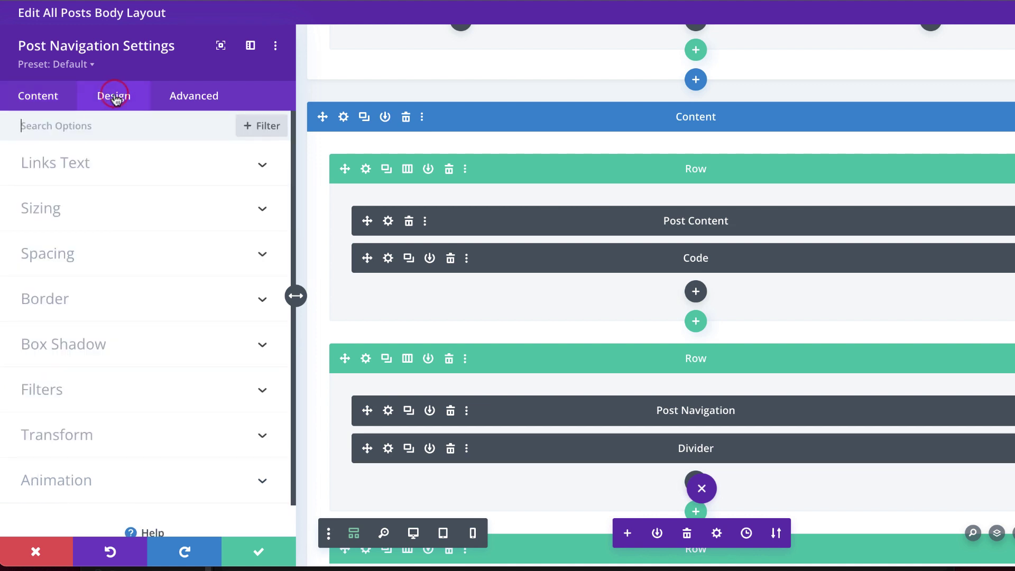
click(88, 168)
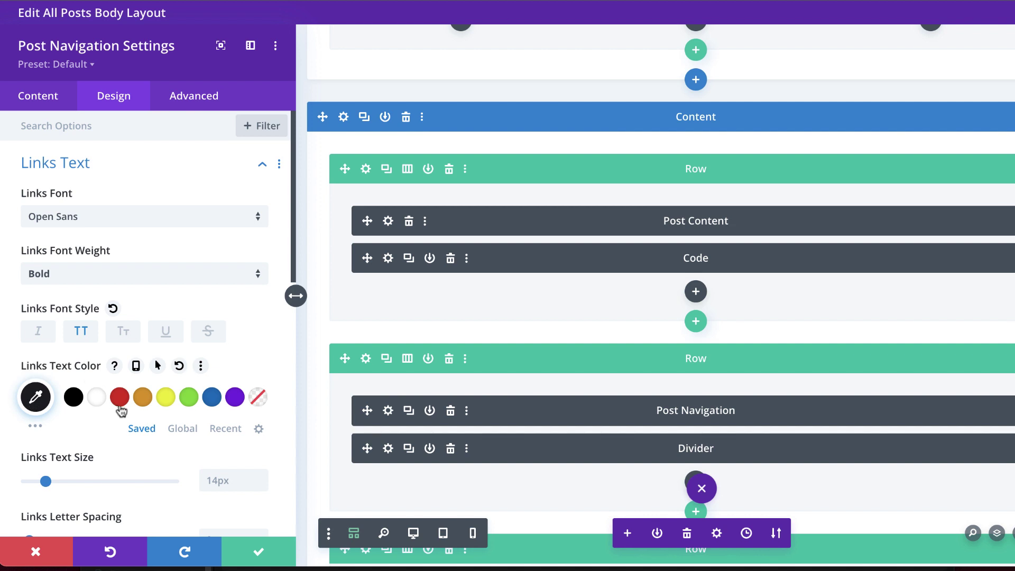
click(99, 400)
scroll(189, 223, down, 5)
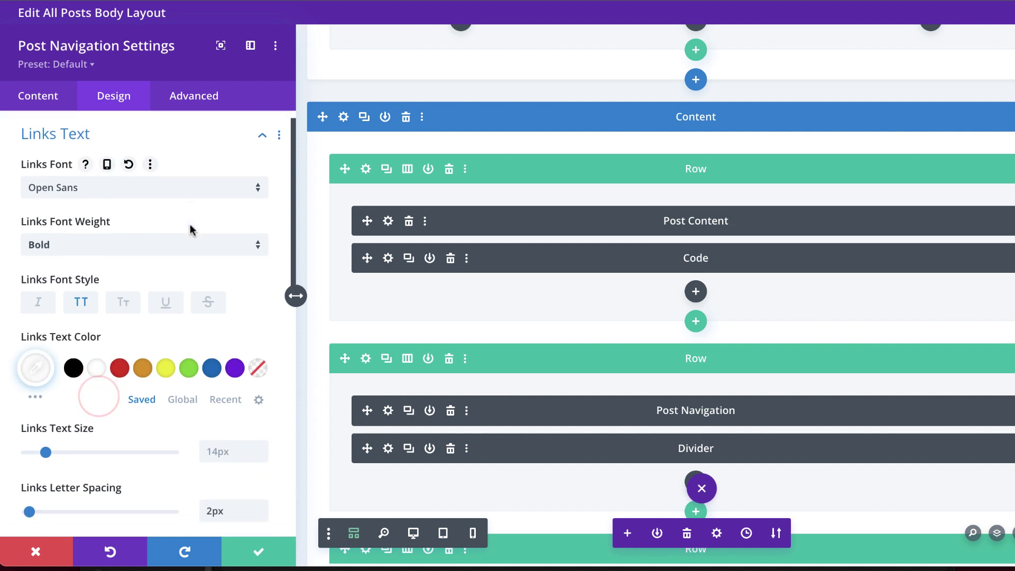
scroll(191, 228, down, 10)
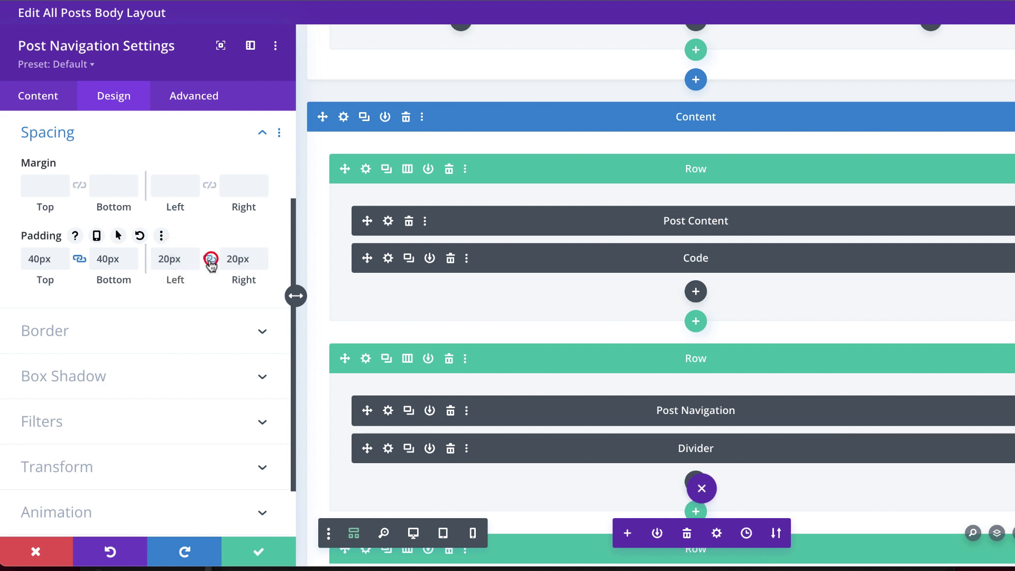
Save the navigation styling, reload Post Two to check the green buttons, and return to Theme Builder.
click(259, 552)
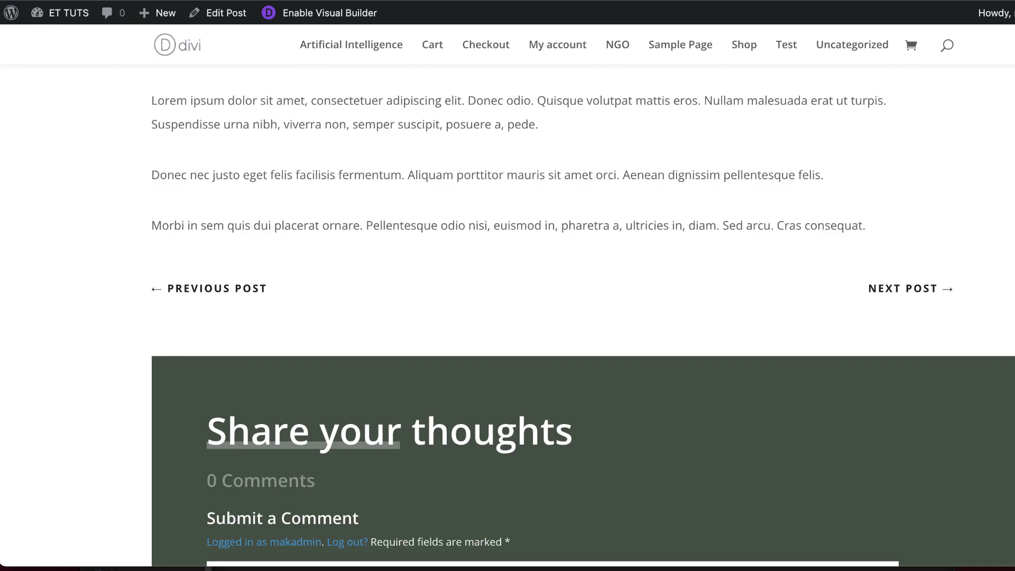
click(56, 41)
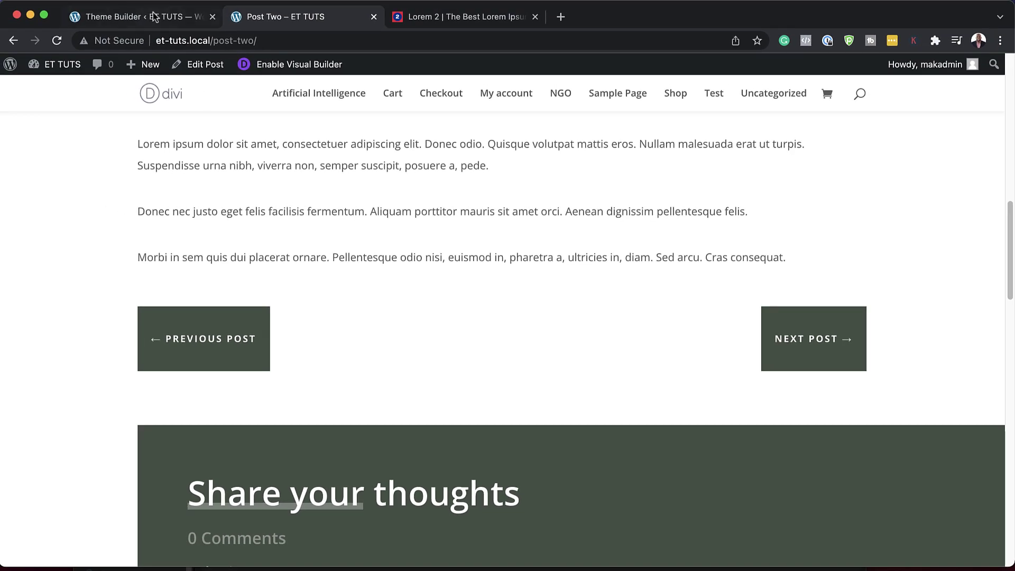
click(152, 17)
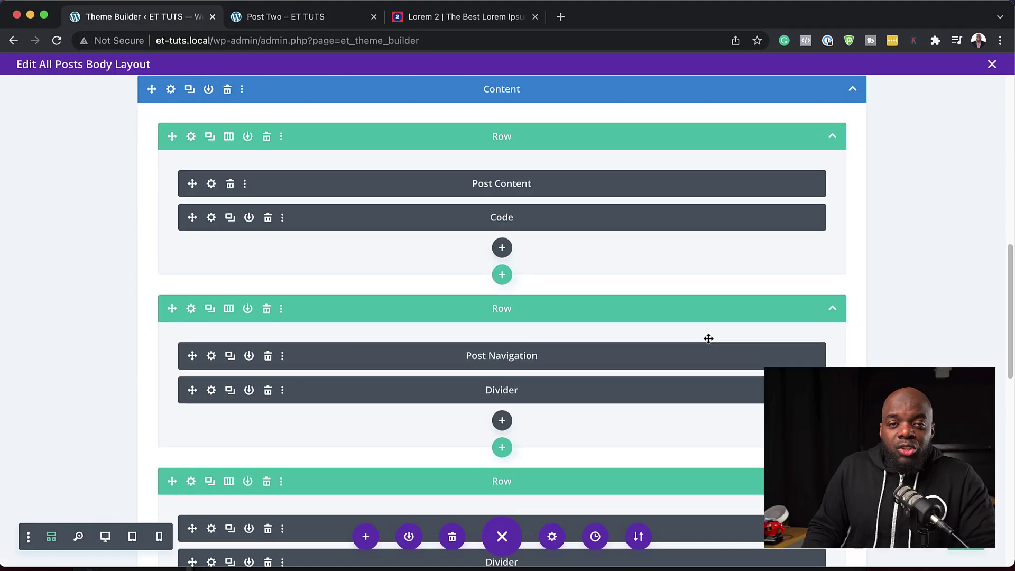
Add Post Navigation in a new single-column row, move the Divider beneath it, and delete the empty row.
click(503, 452)
click(431, 204)
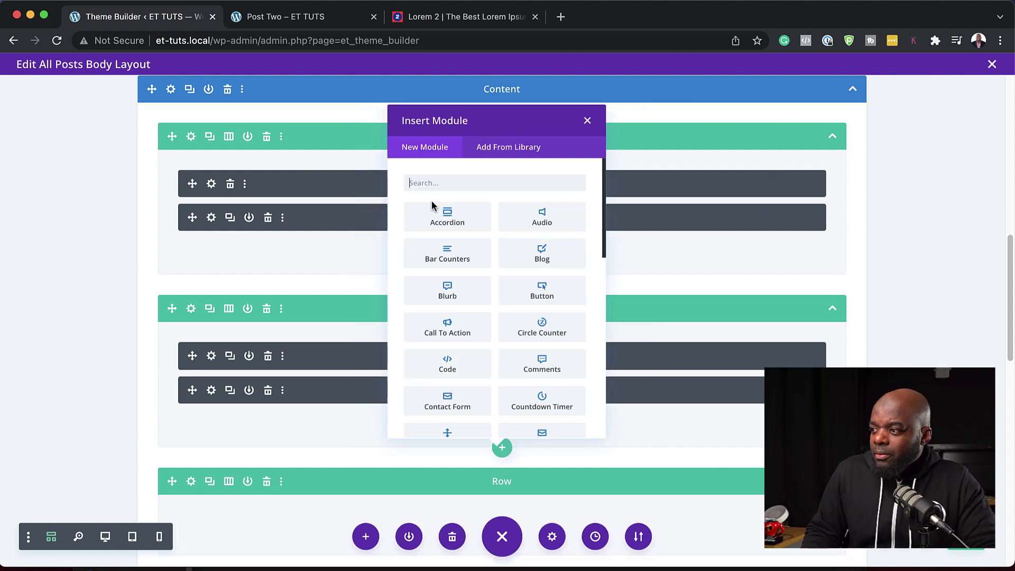
text(post)
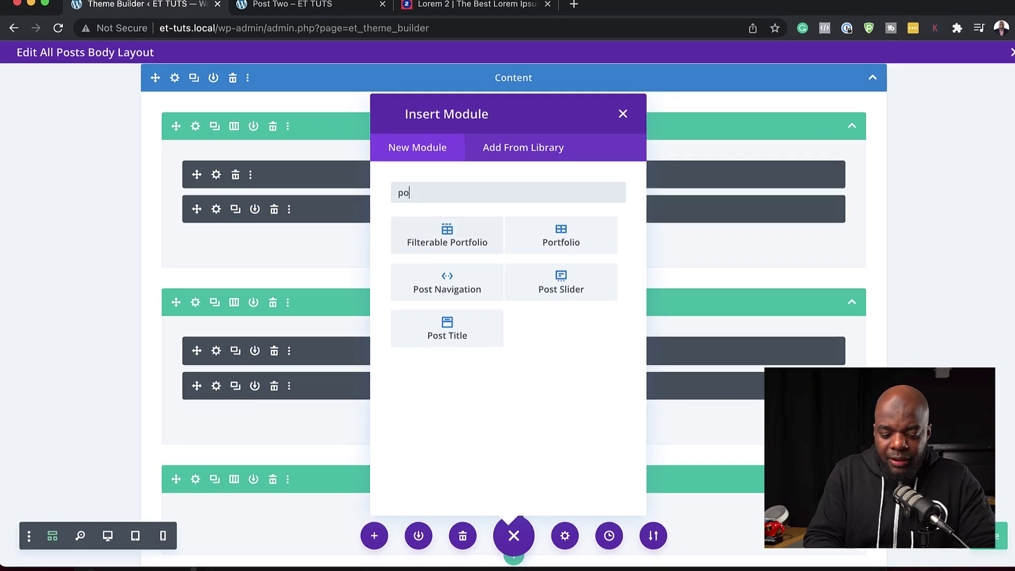
click(438, 244)
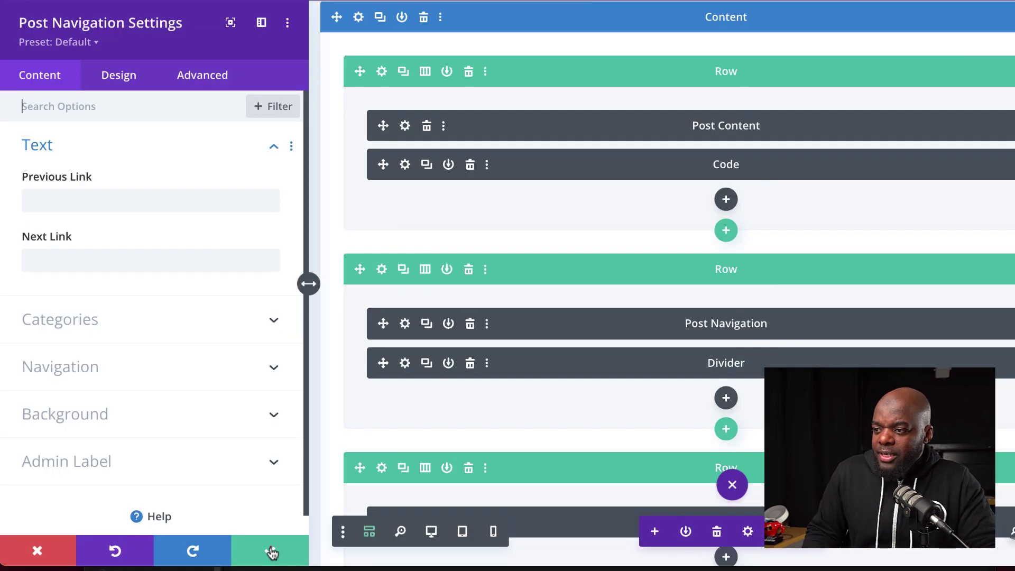
click(271, 552)
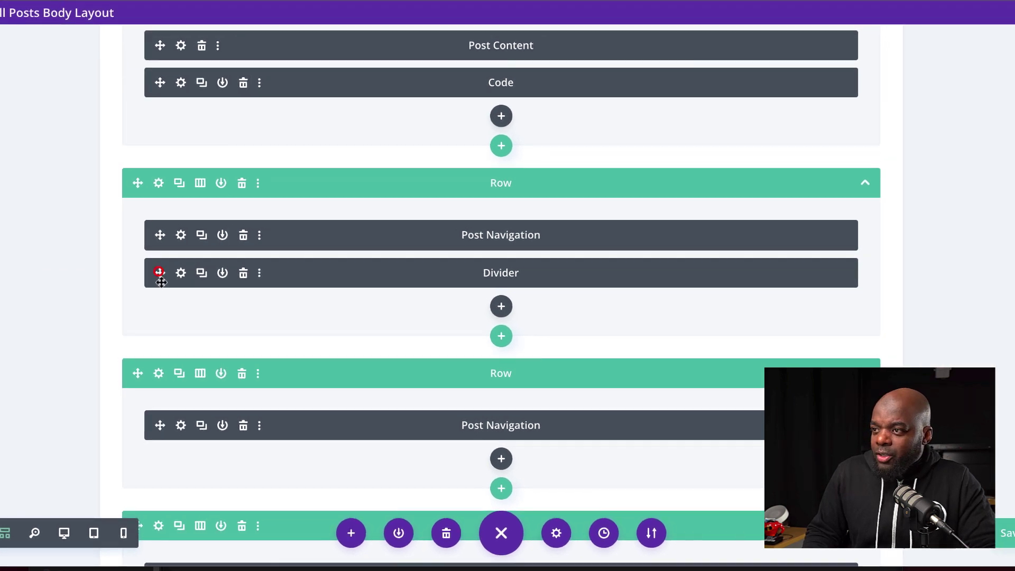
drag(159, 273, 168, 446)
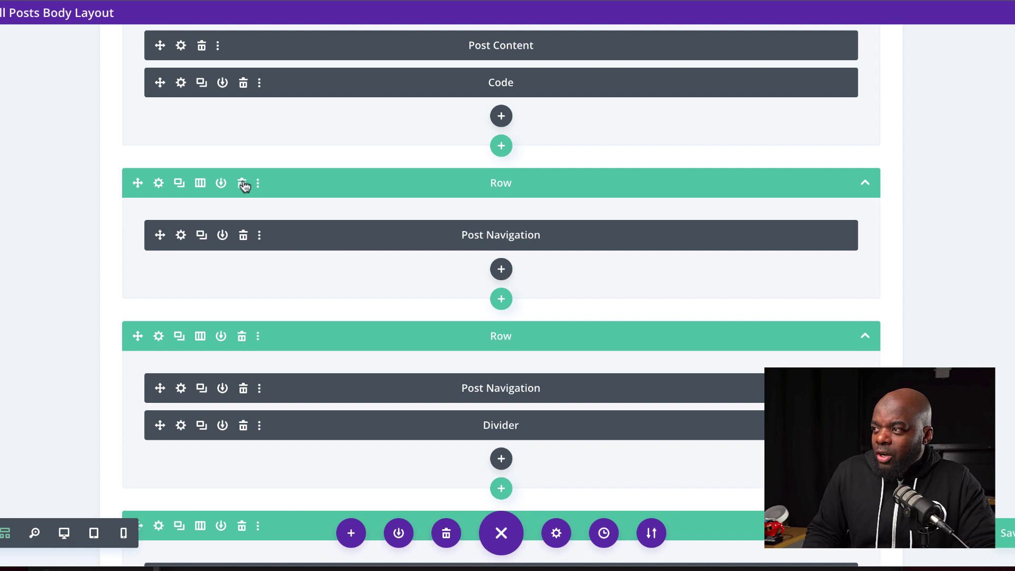
click(242, 183)
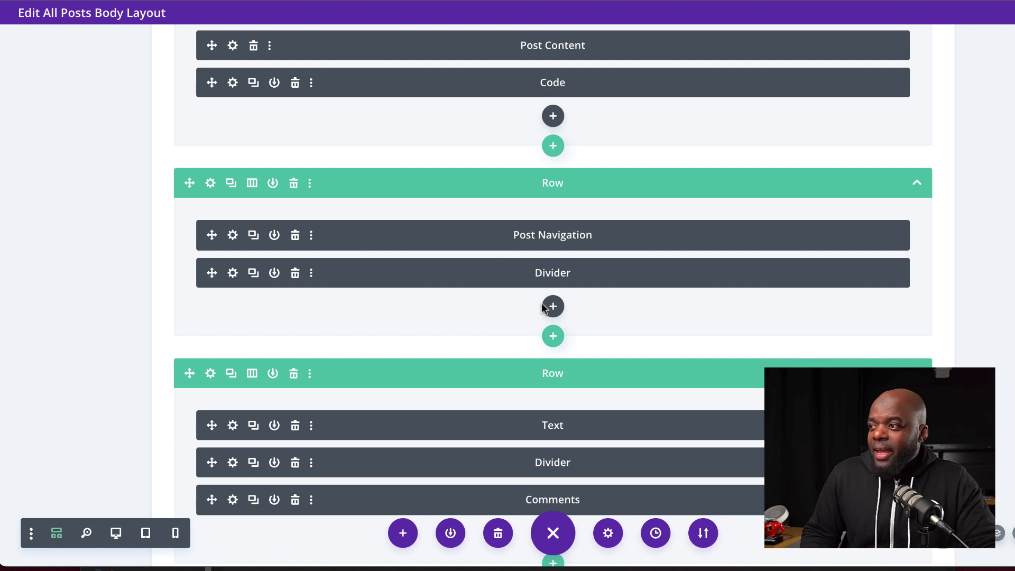
Give the post navigation row a #1d1d25 background colour.
click(209, 185)
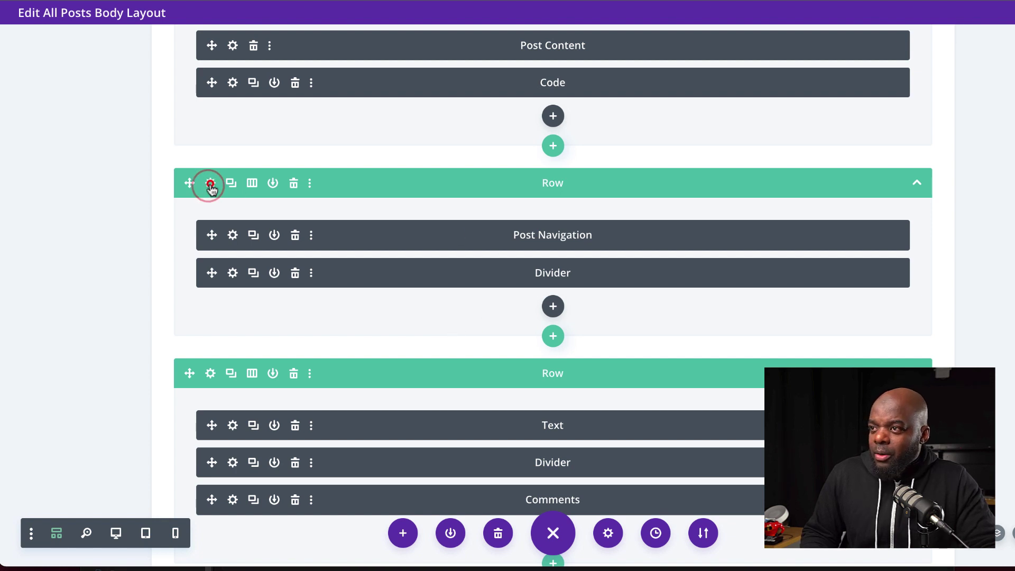
click(82, 394)
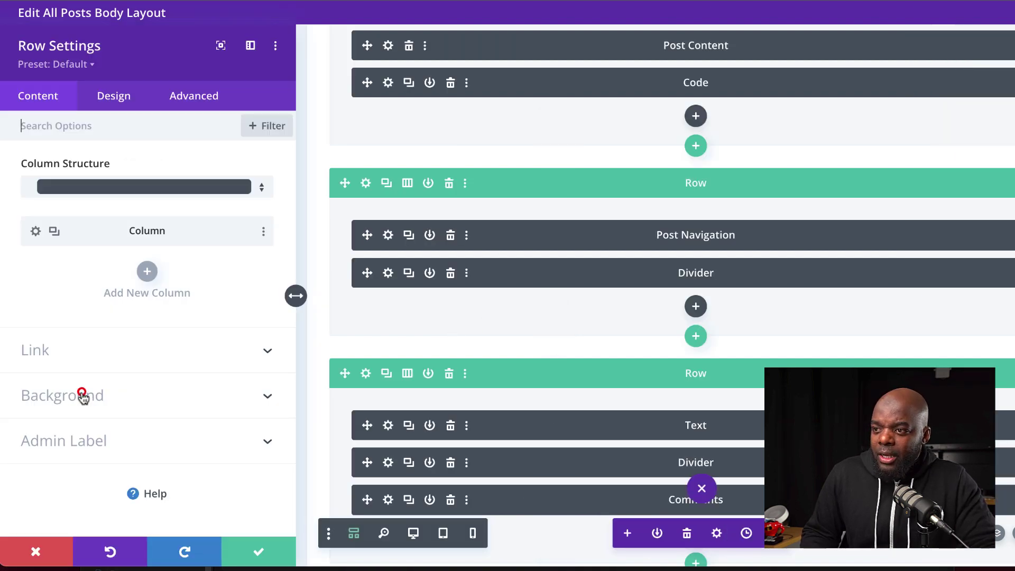
click(144, 312)
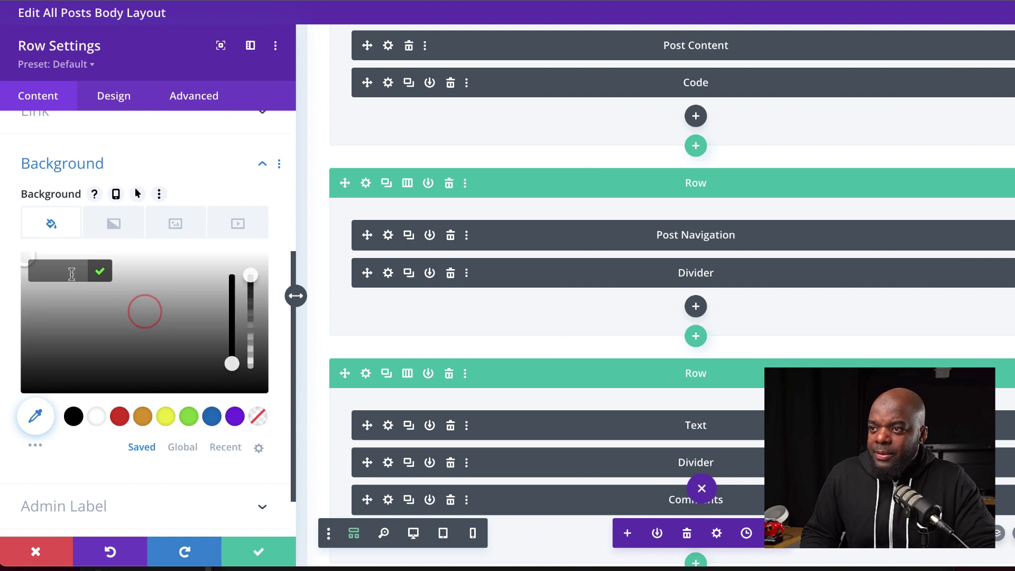
text(#1d1d25)
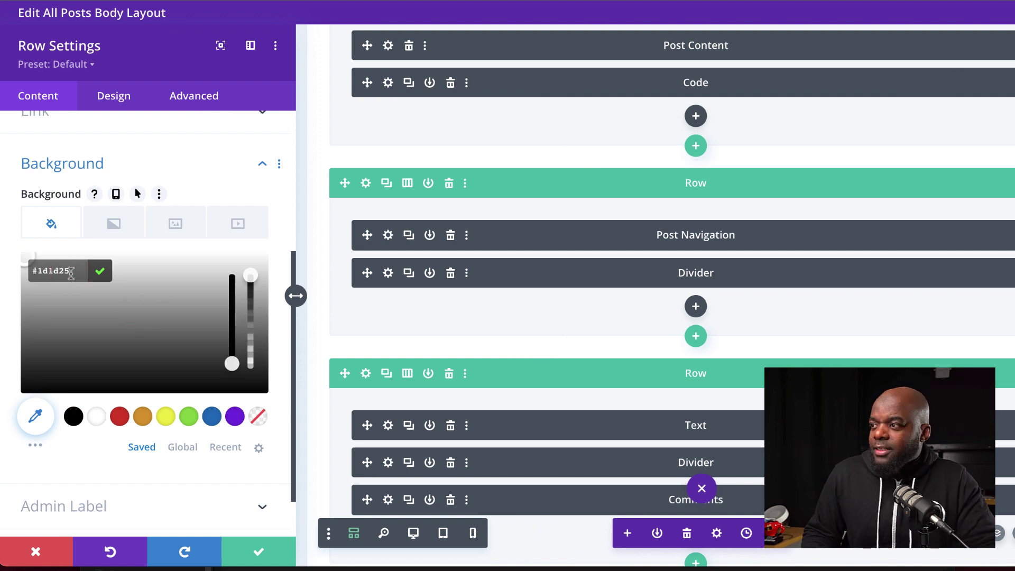
Set the row's maximum width to 500px.
click(112, 95)
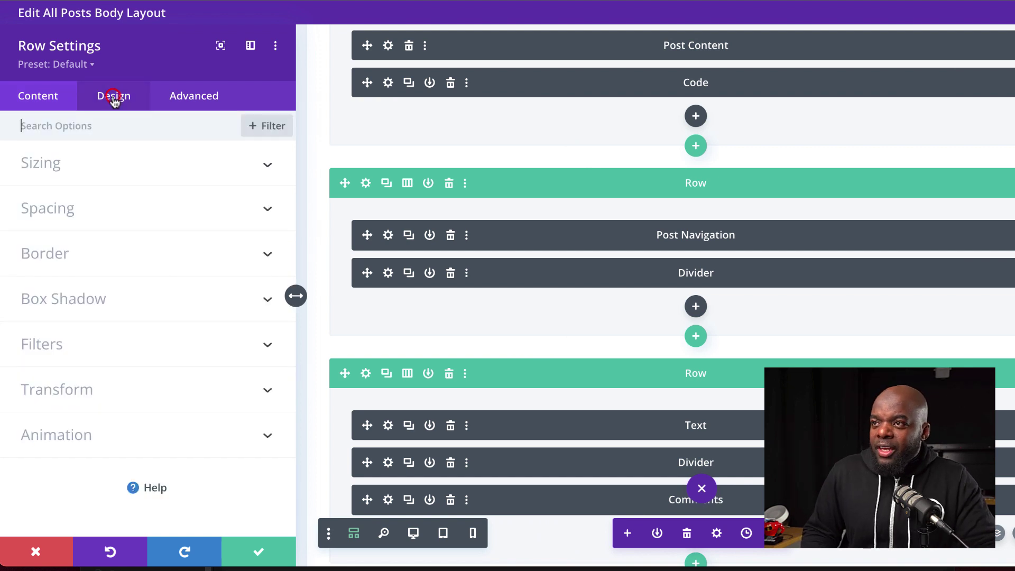
click(59, 172)
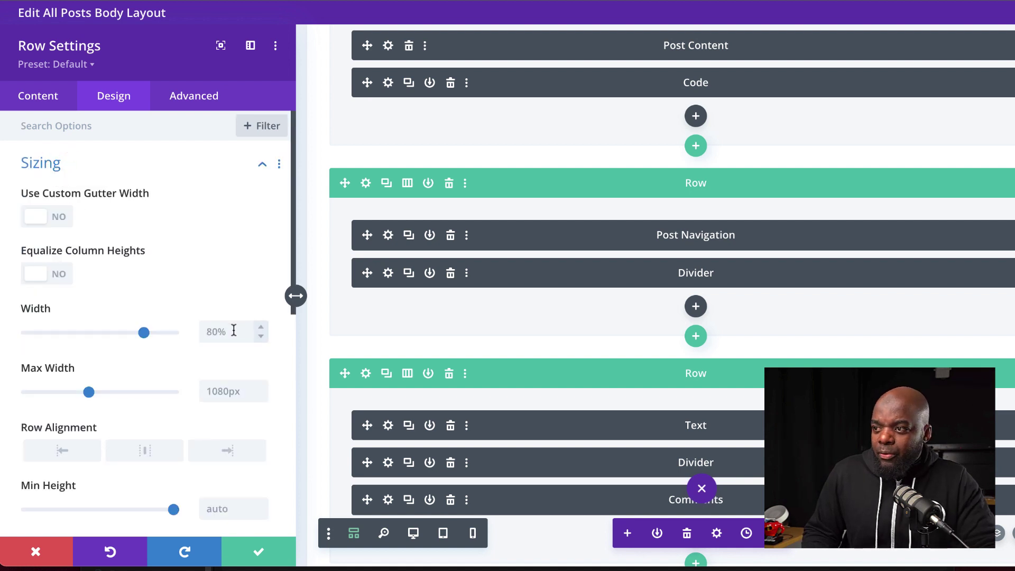
key(BackSpace)
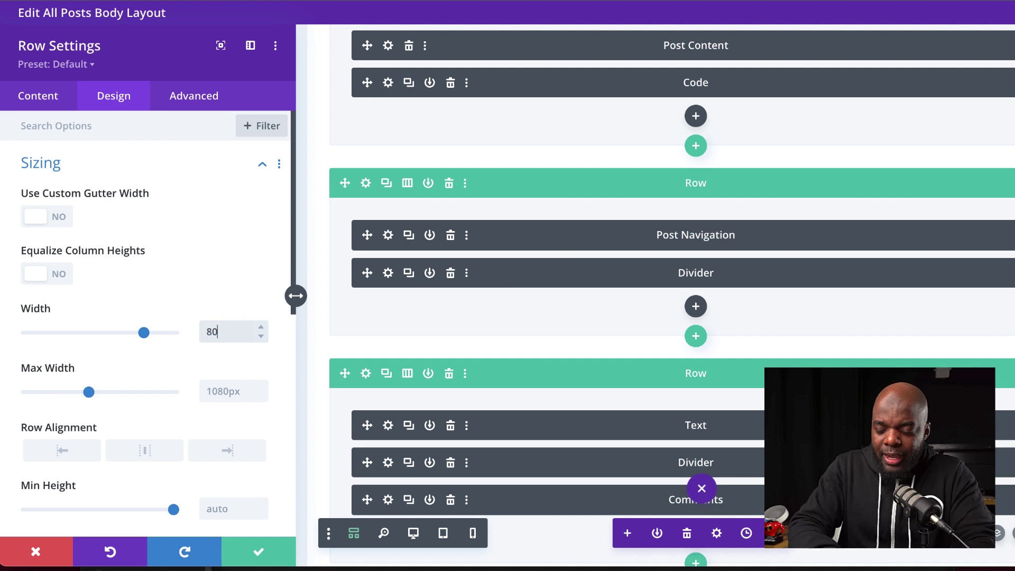
click(236, 395)
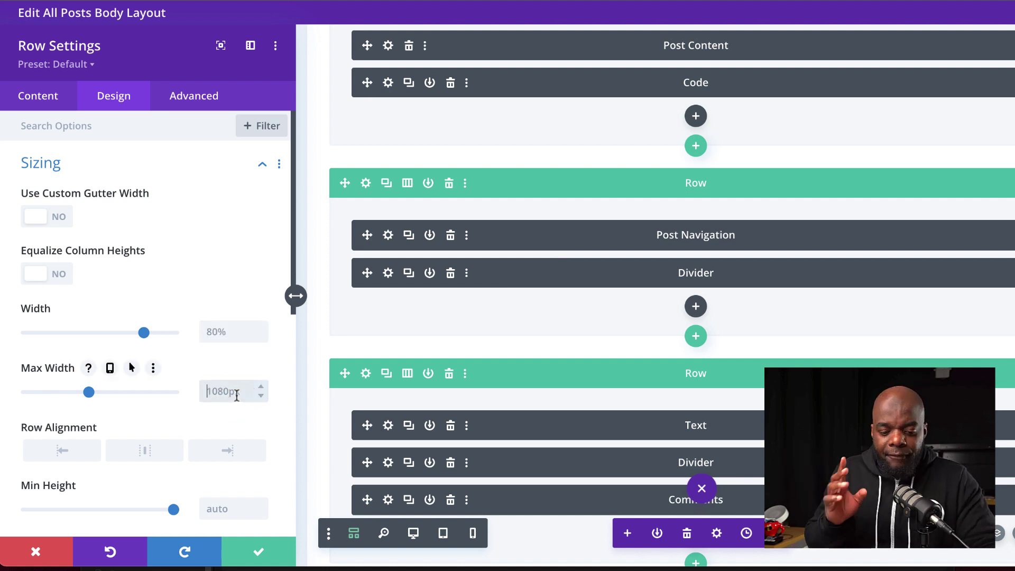
text(500)
click(131, 316)
Pad the row 20px top and bottom and 30px left and right.
scroll(131, 316, down, 7)
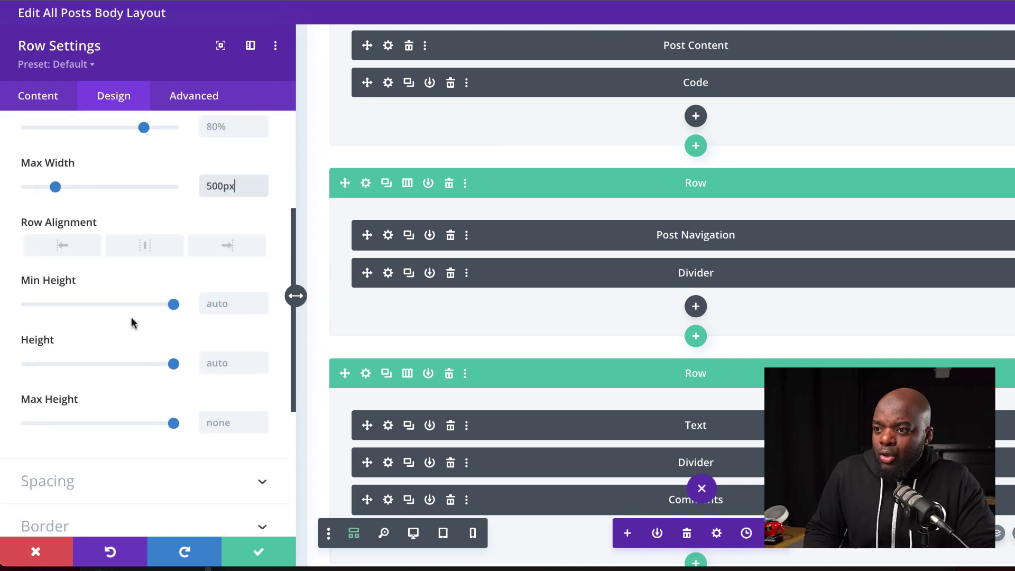
click(67, 300)
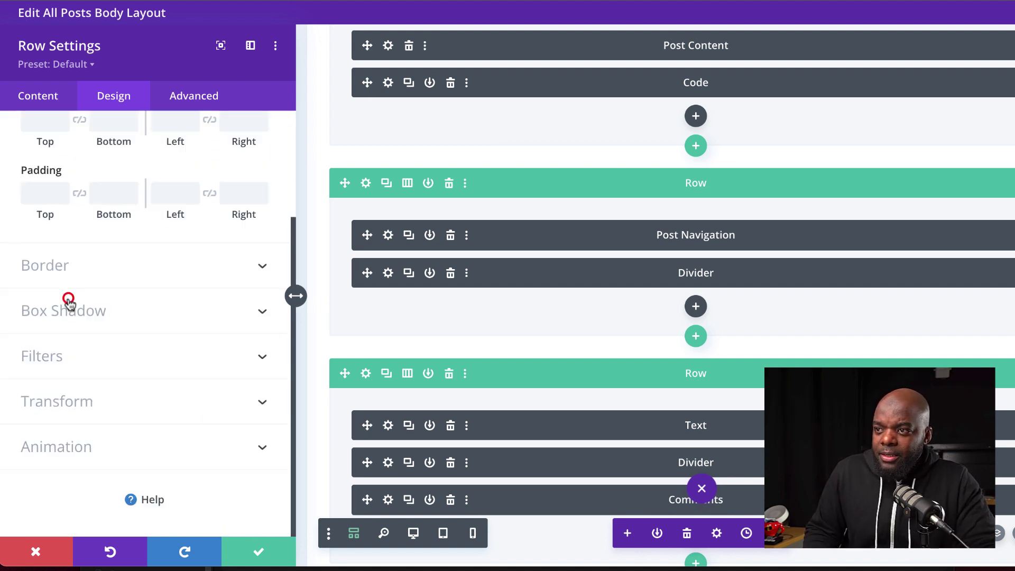
click(43, 255)
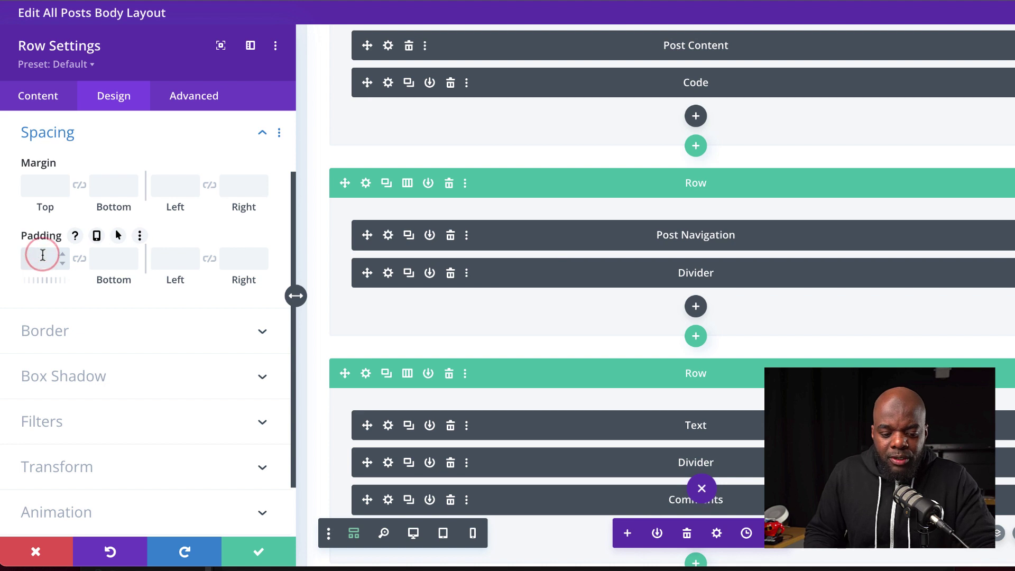
text(20px)
click(80, 260)
click(209, 260)
click(168, 258)
text(30px)
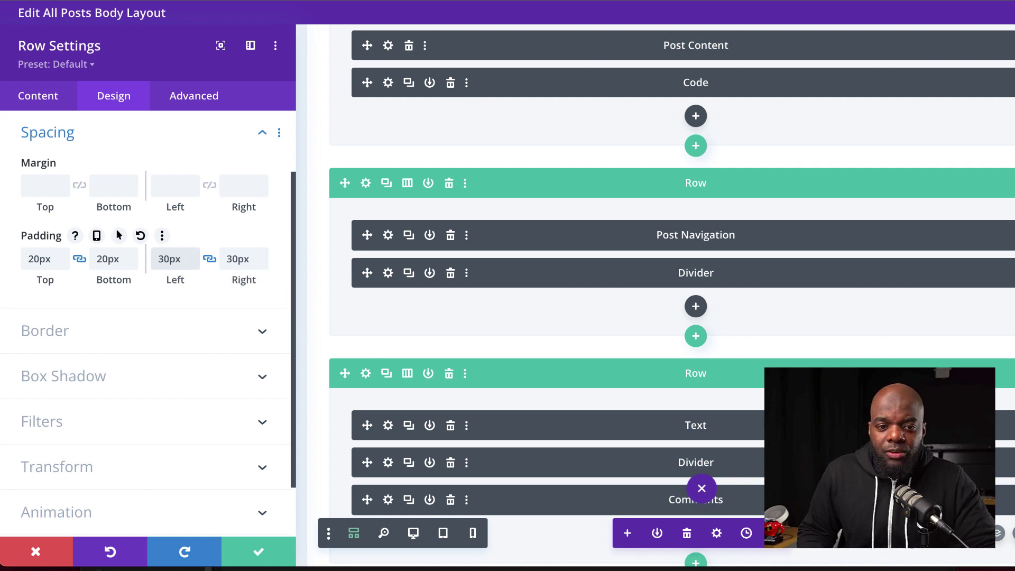
Round the row's corners to 30px and save the row settings.
click(72, 335)
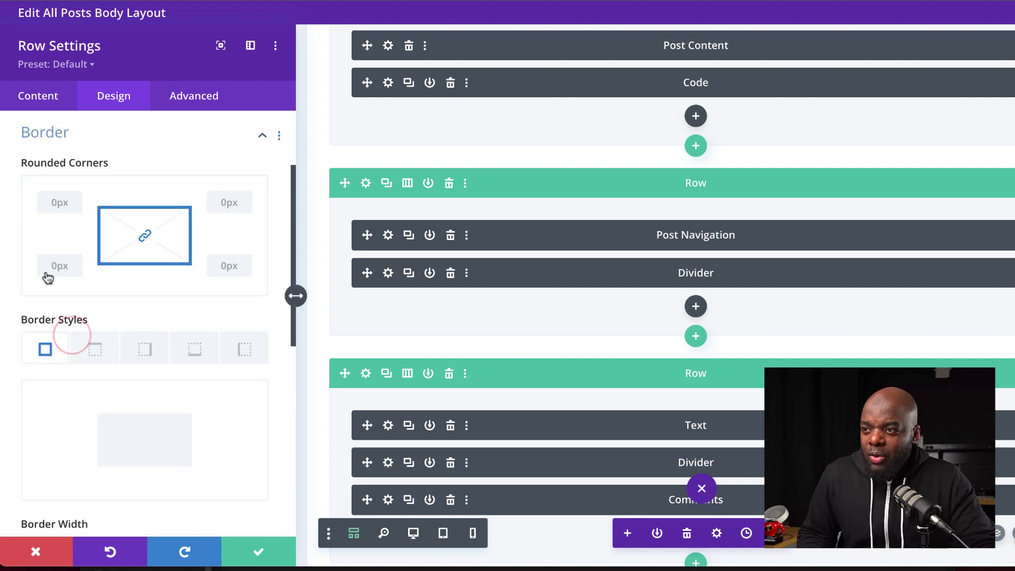
click(56, 203)
text(30px)
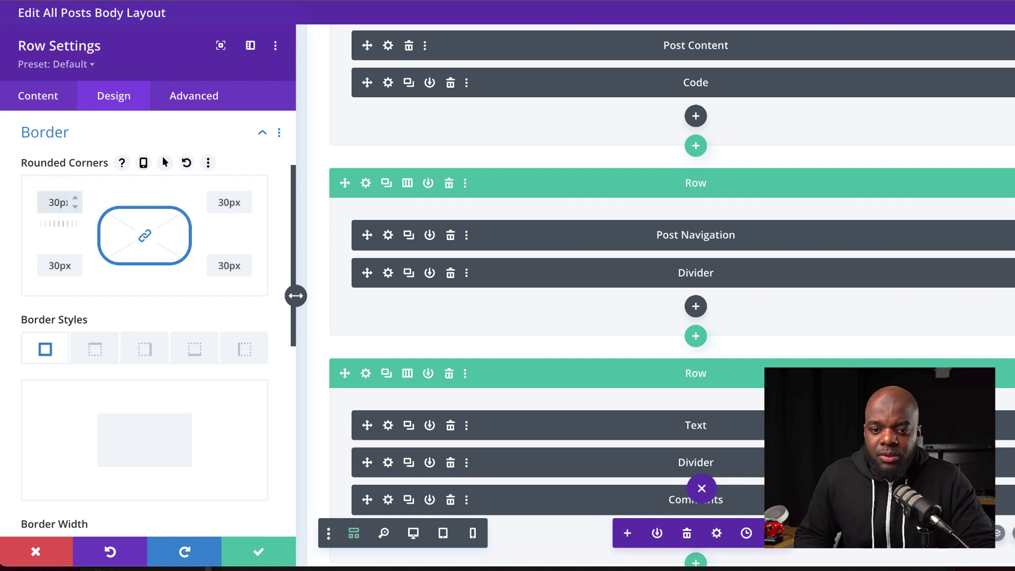
click(256, 552)
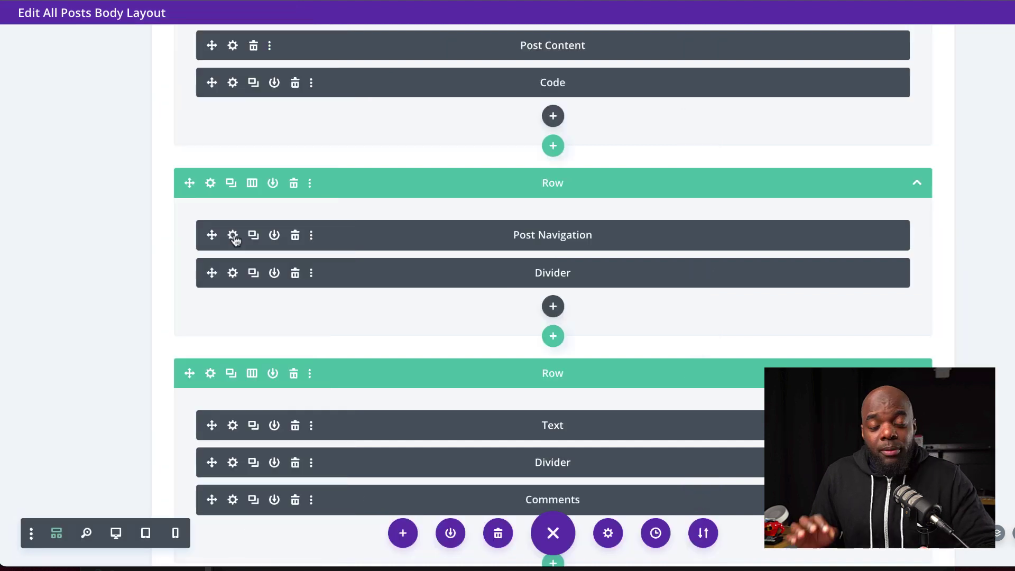
Style the Post Navigation link text in bold, uppercase, white Open Sans.
click(233, 234)
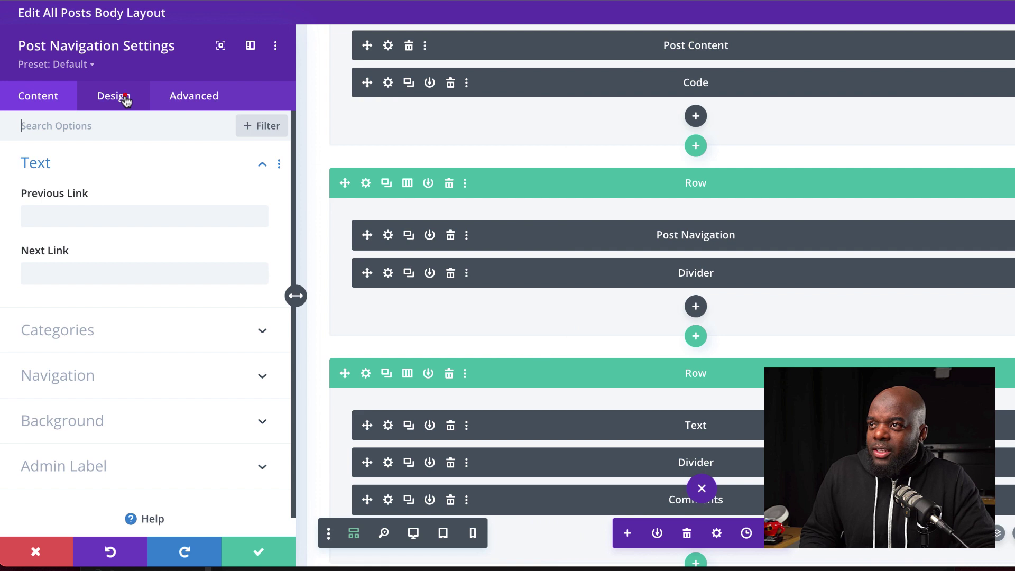
click(125, 99)
click(77, 169)
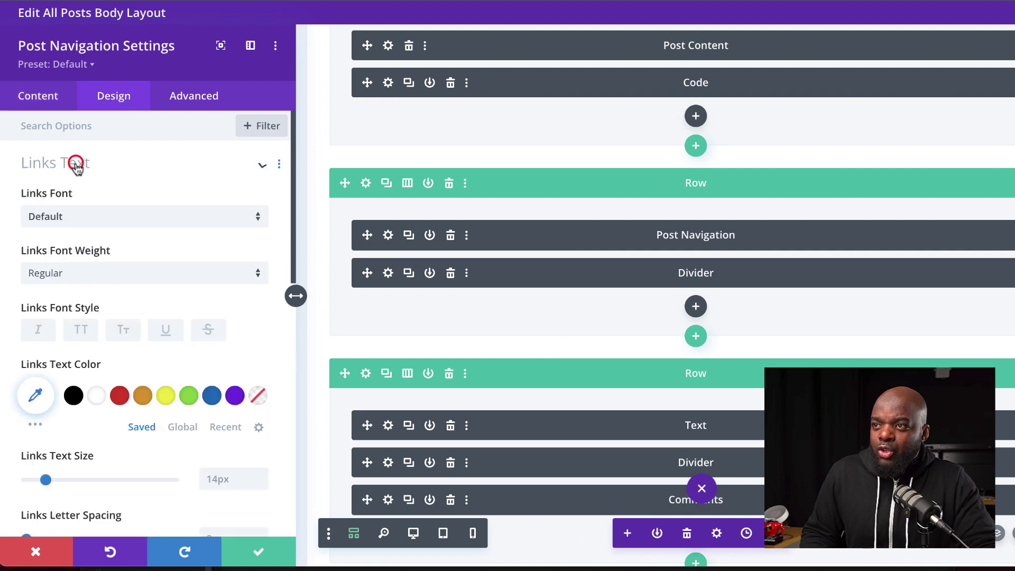
click(95, 218)
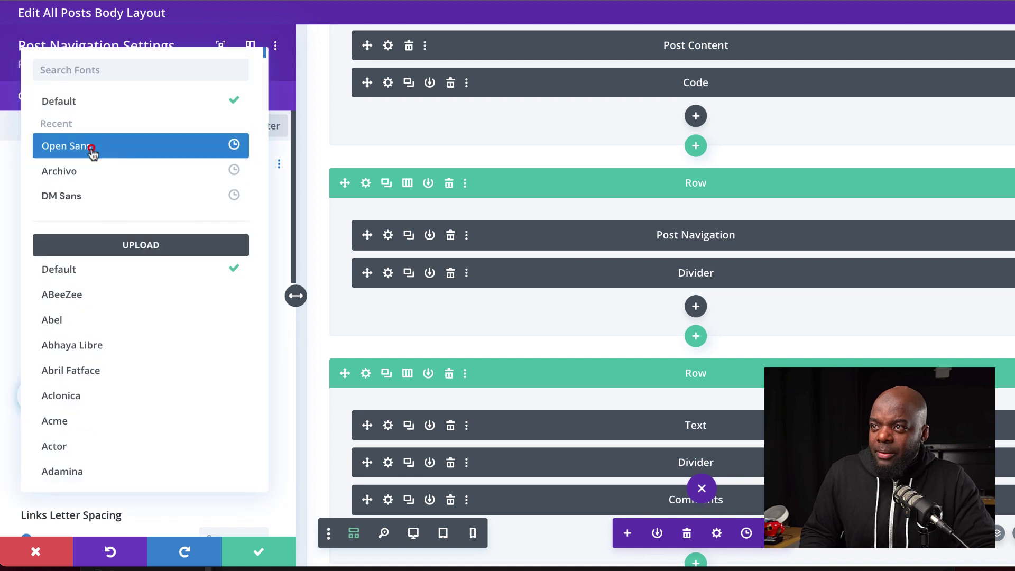
click(91, 152)
click(91, 272)
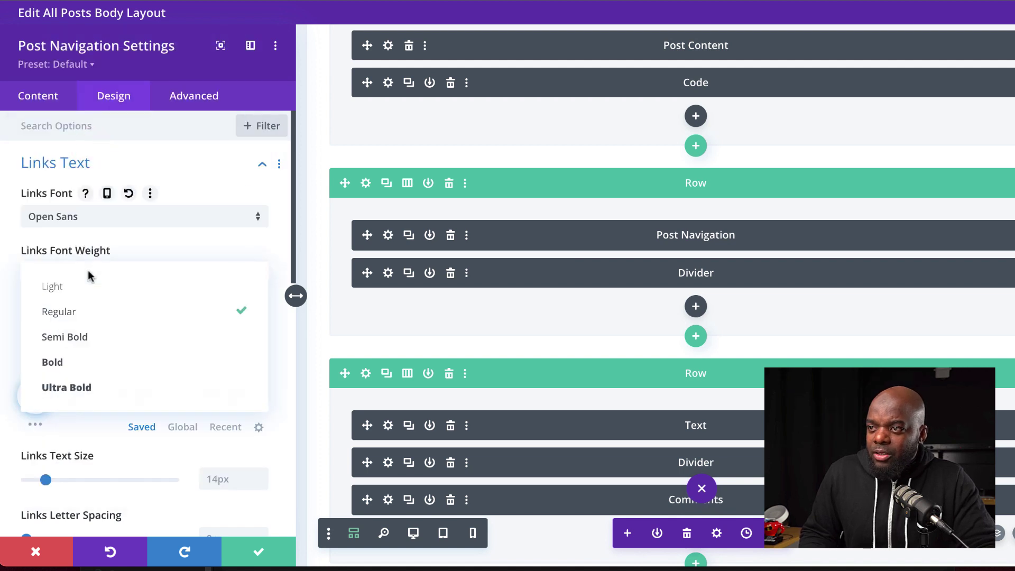
click(86, 362)
click(82, 333)
click(97, 400)
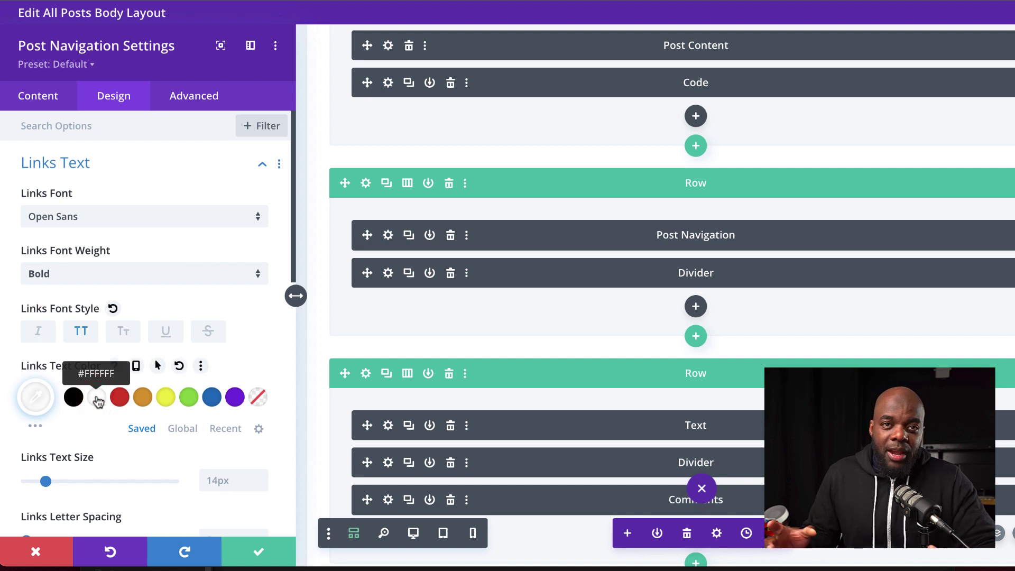
Give the links 2px letter spacing and 1.2em line height.
scroll(209, 371, down, 2)
scroll(207, 365, down, 1)
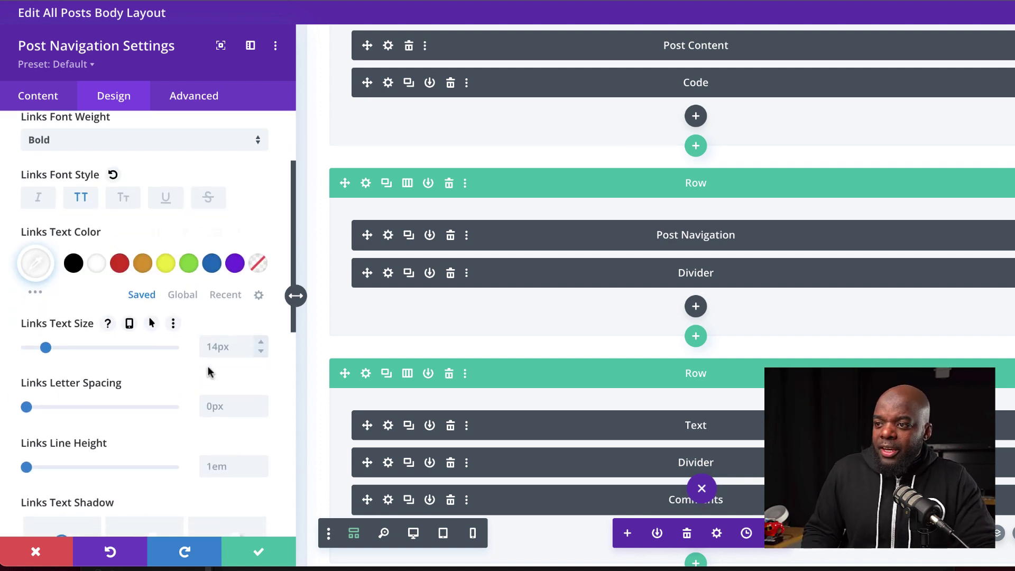
click(215, 408)
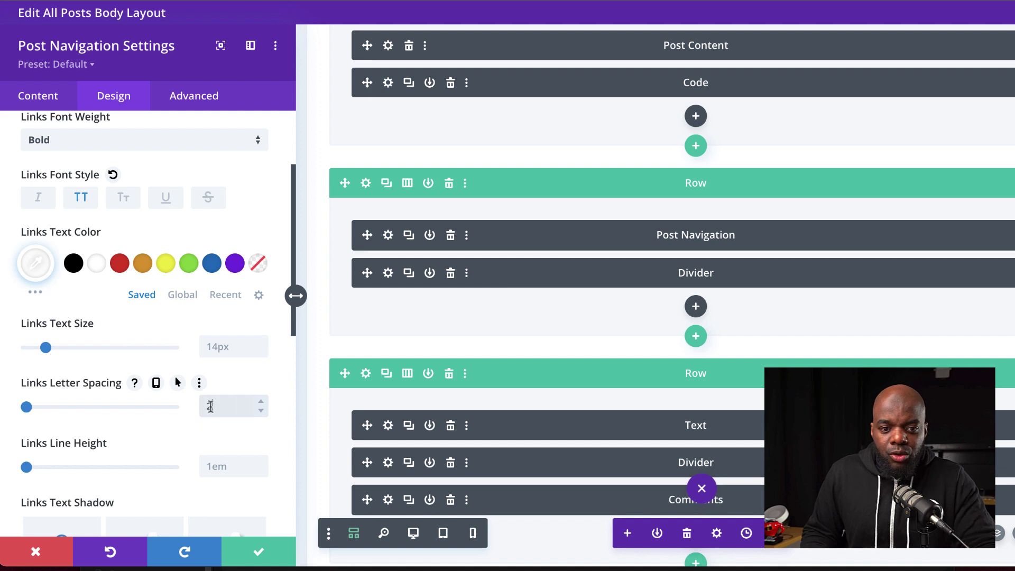
click(225, 465)
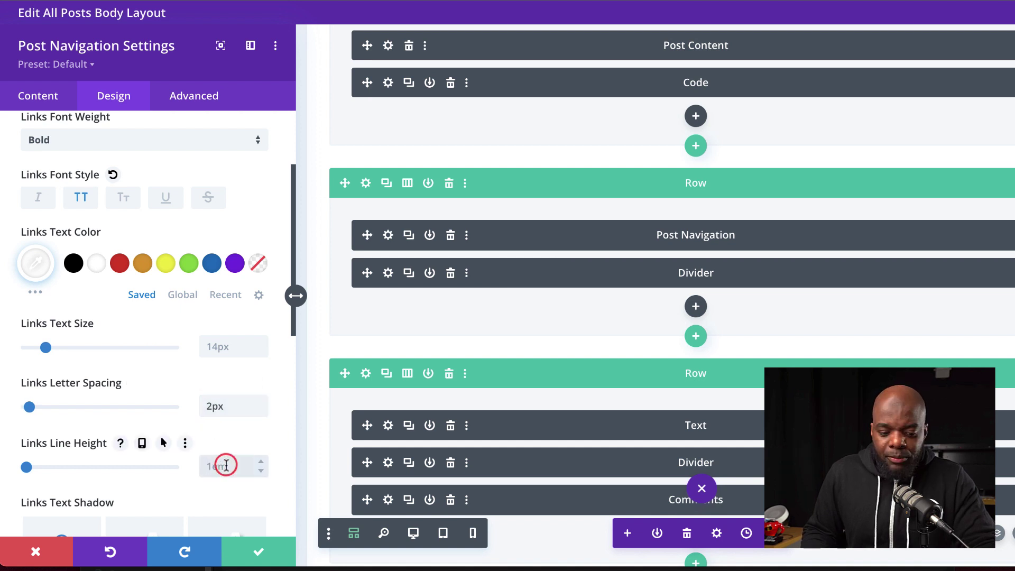
text(1.2em)
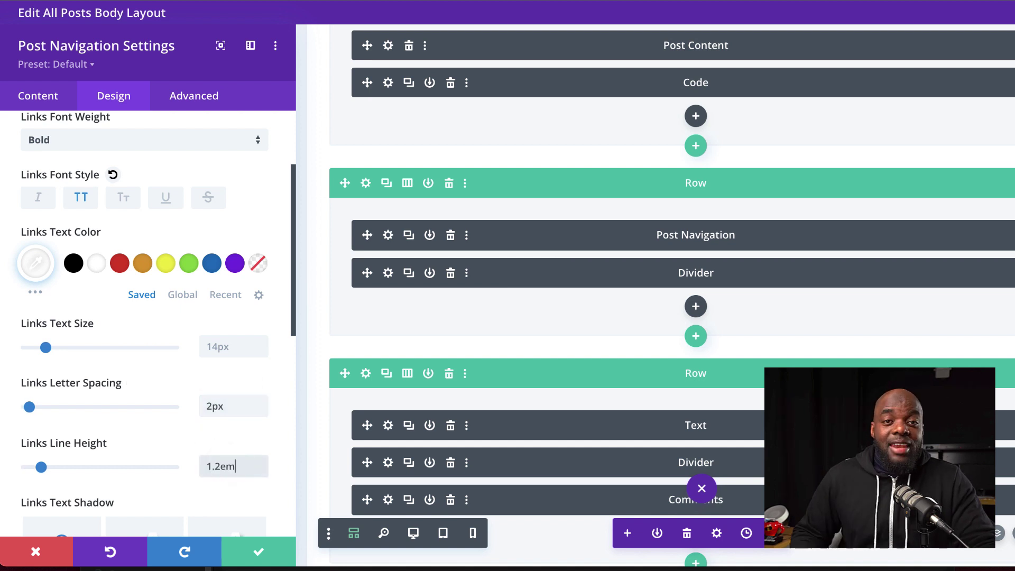